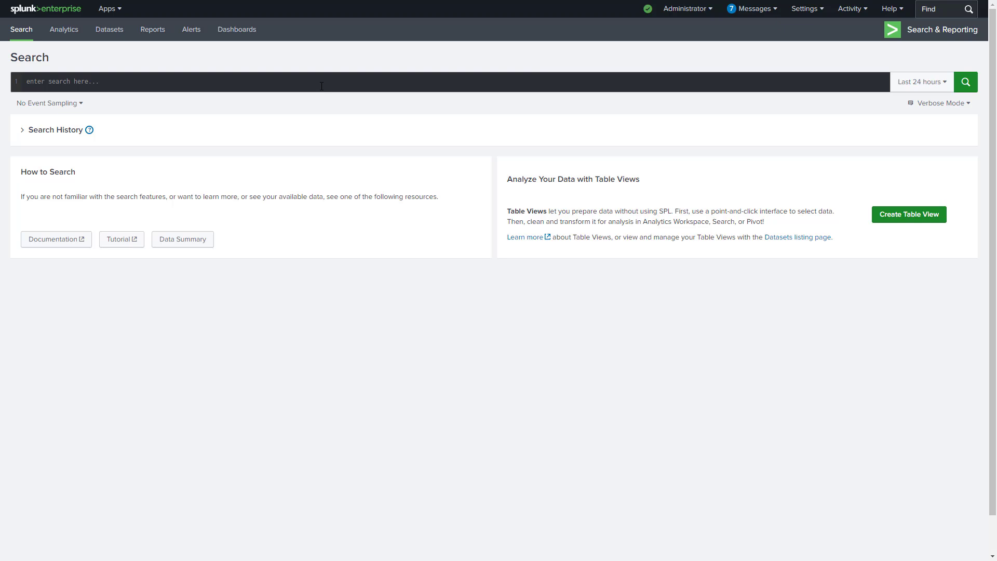
# Run the search index="_internal" over the real-time 30 second window and stop the running job
pyautogui.click(322, 89)
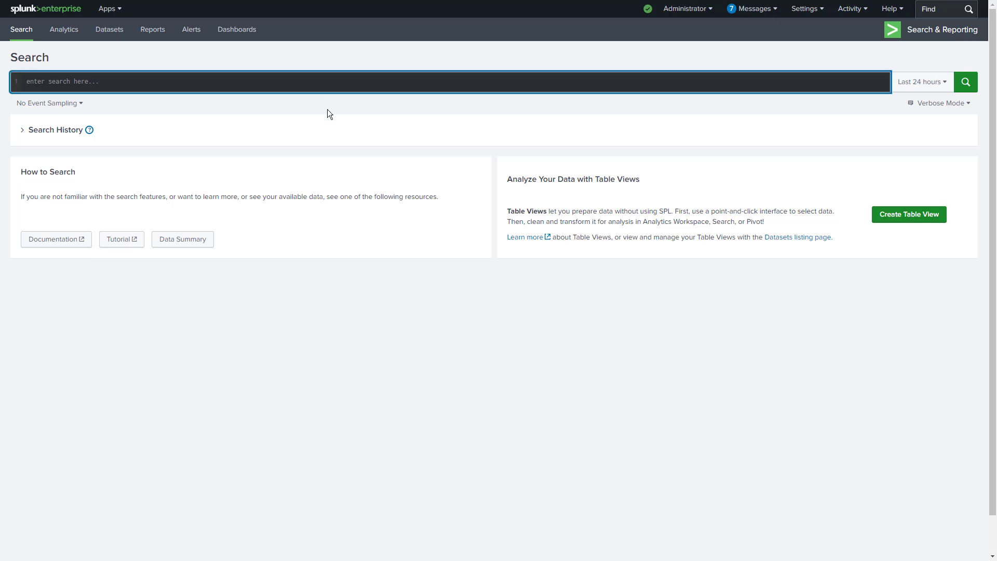
pyautogui.write('inde')
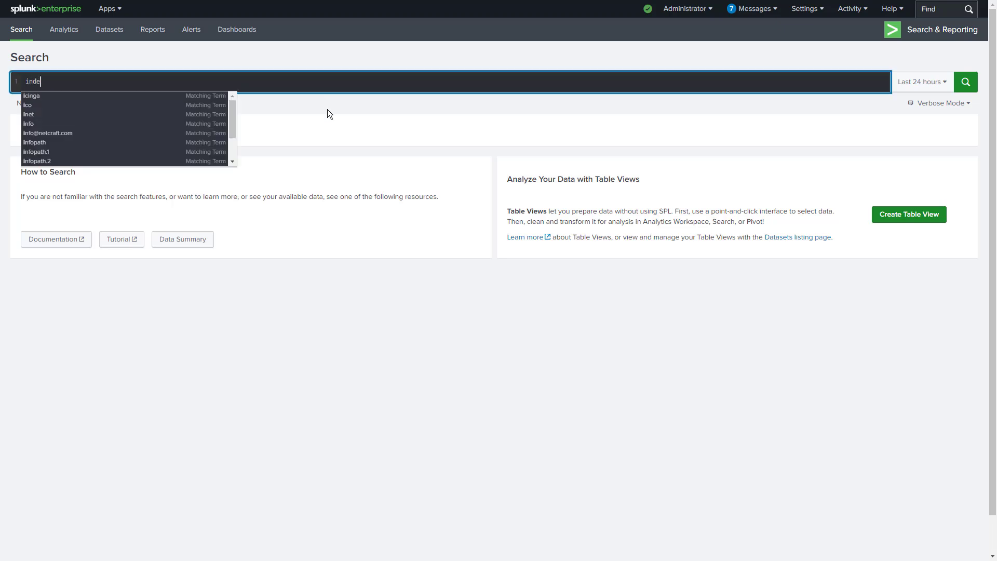
pyautogui.write('x=')
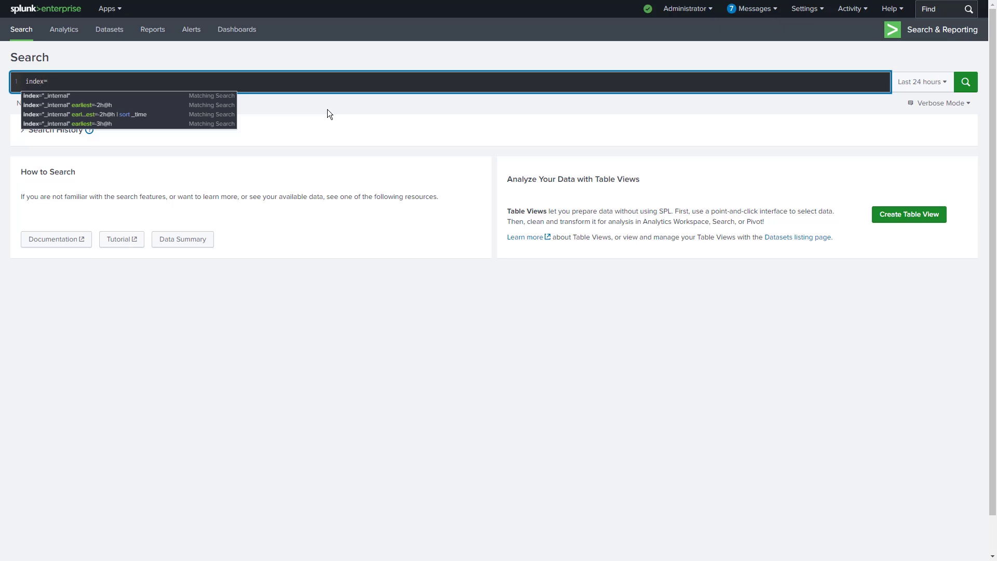
pyautogui.write('"_internal"')
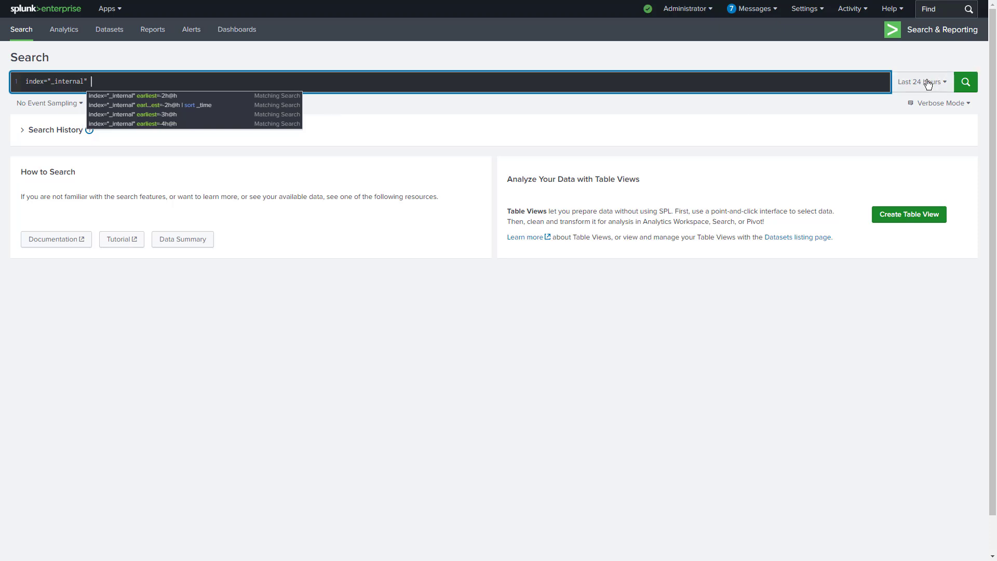
pyautogui.click(946, 81)
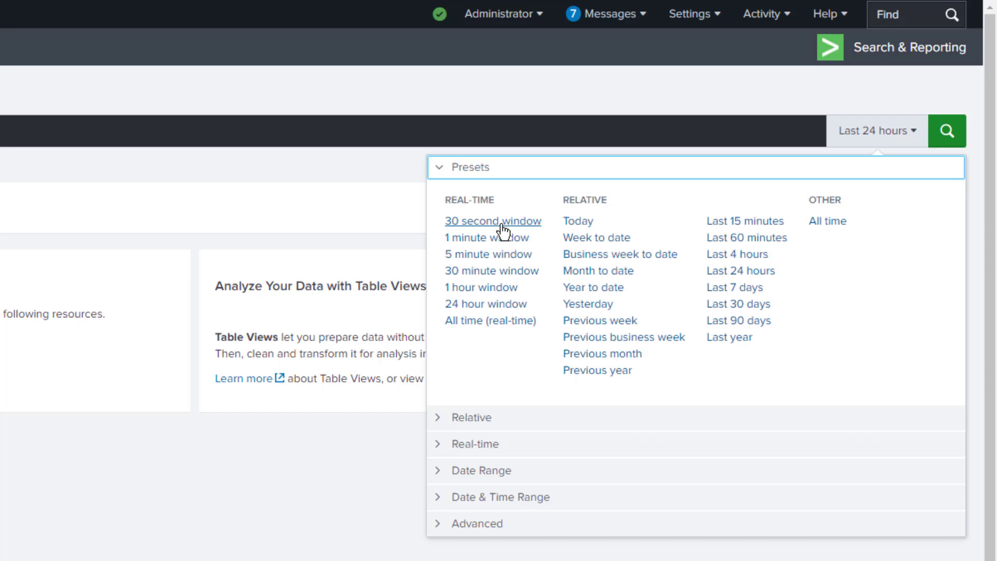
pyautogui.click(504, 221)
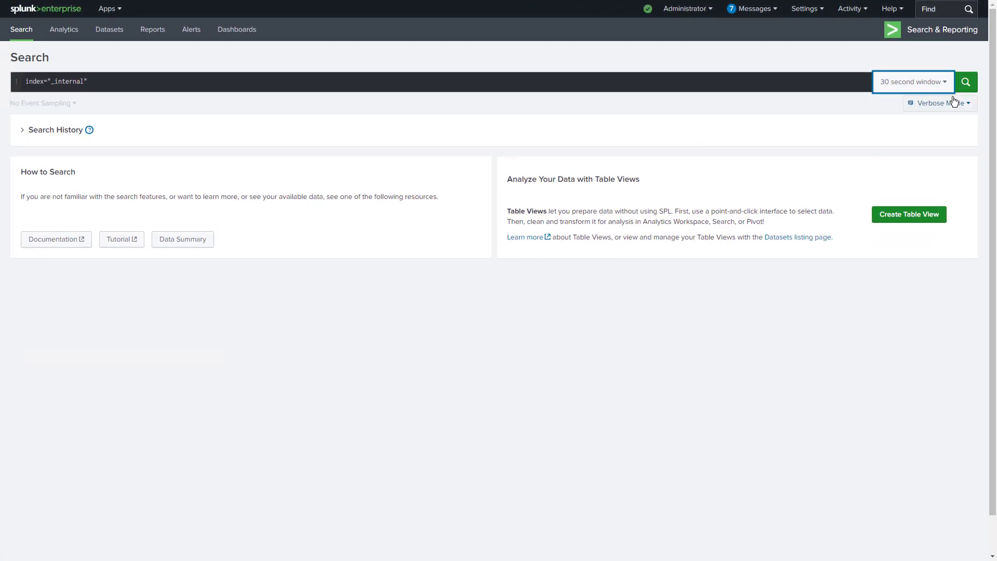
pyautogui.click(954, 113)
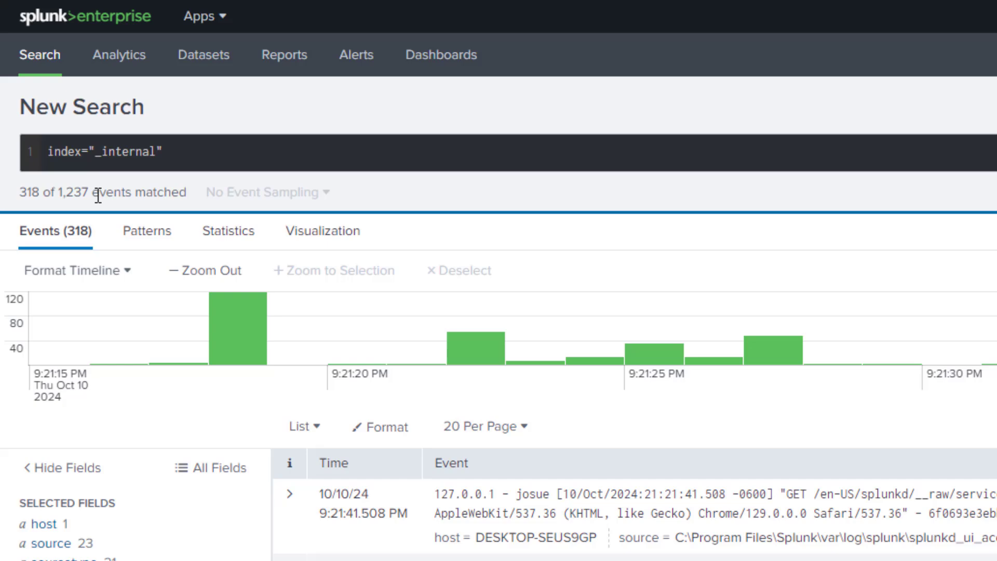
pyautogui.moveTo(56, 104); pyautogui.dragTo(32, 105)
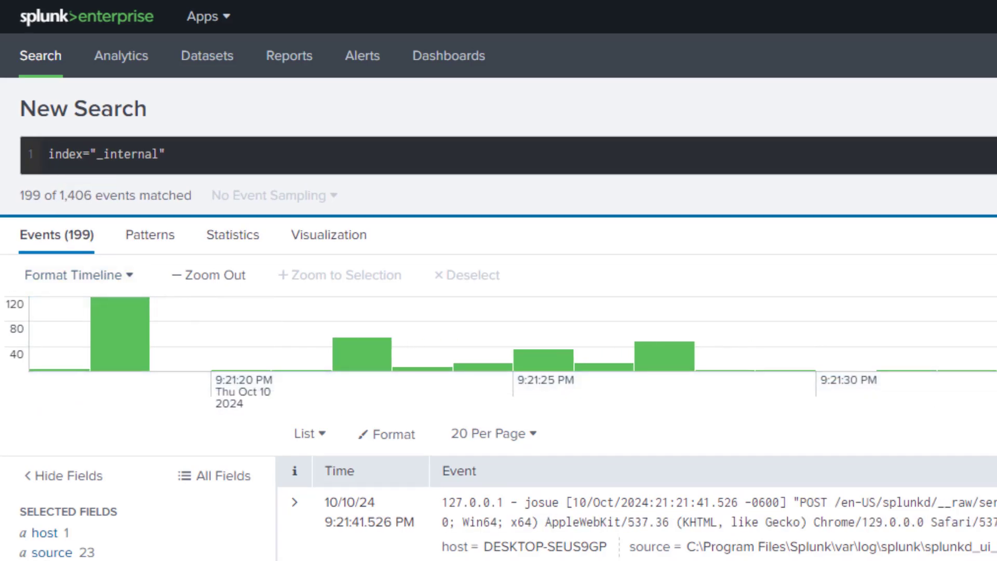
pyautogui.click(942, 117)
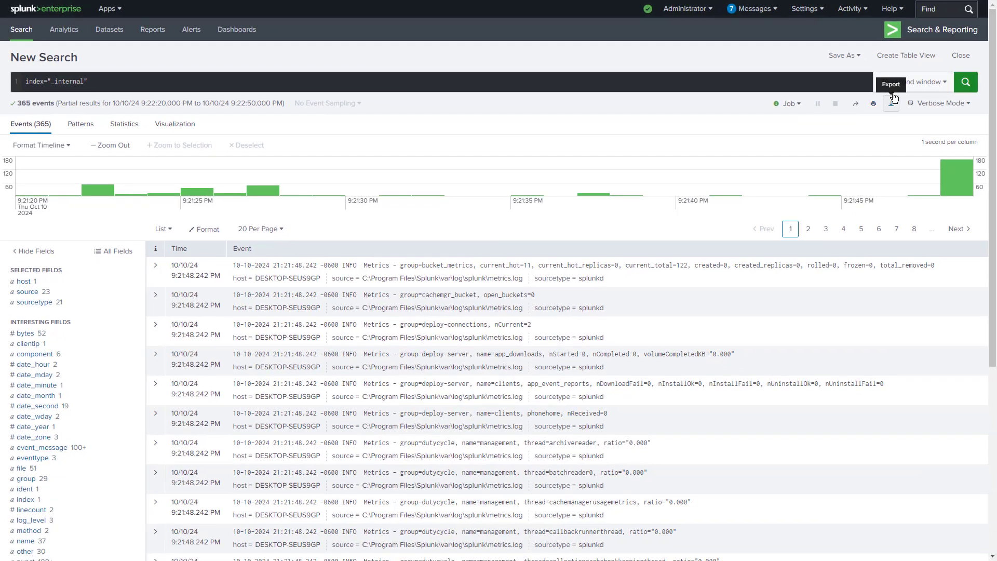
# Rerun the search with the relative time presets Today and Last 15 minutes
pyautogui.click(908, 85)
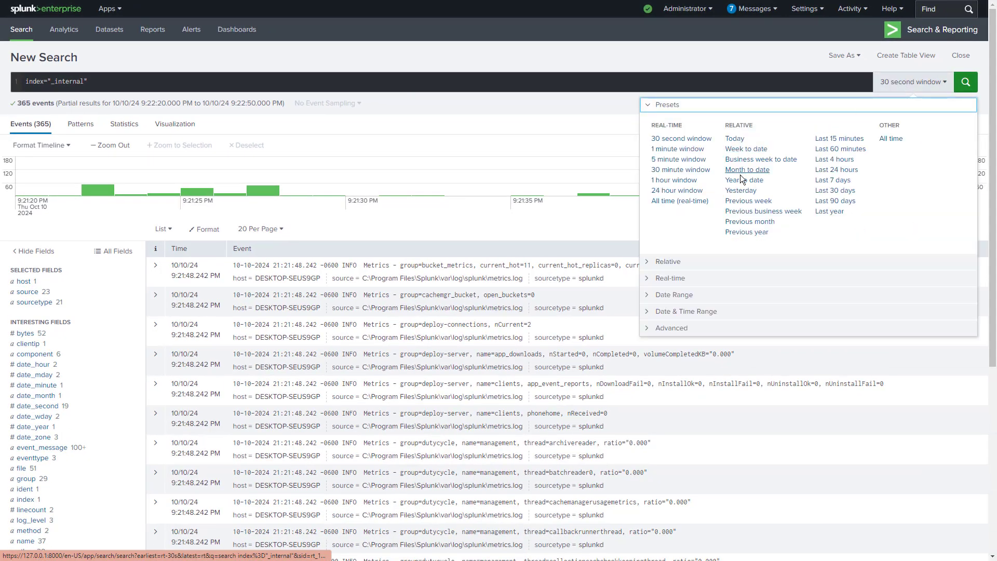
pyautogui.click(735, 139)
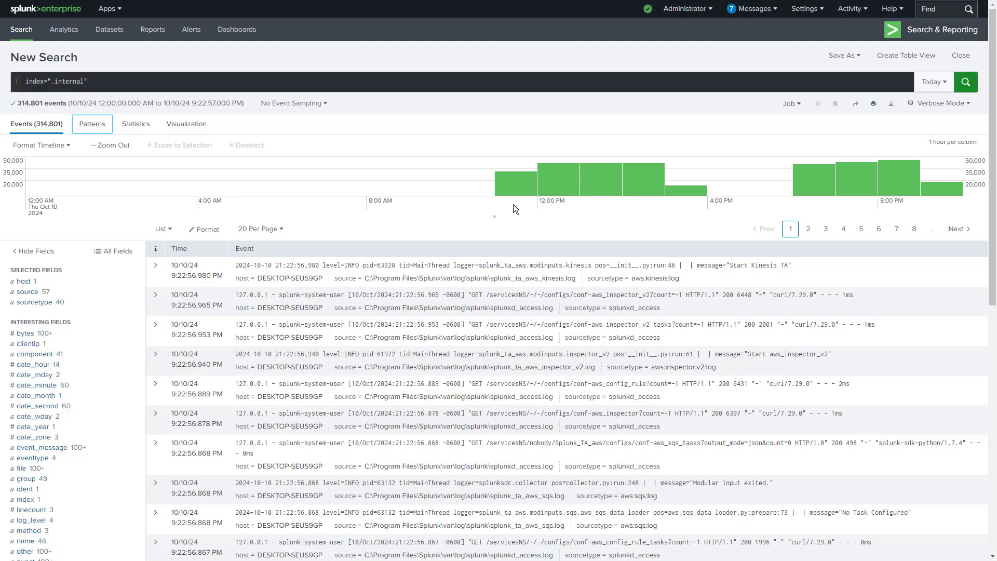
pyautogui.click(945, 84)
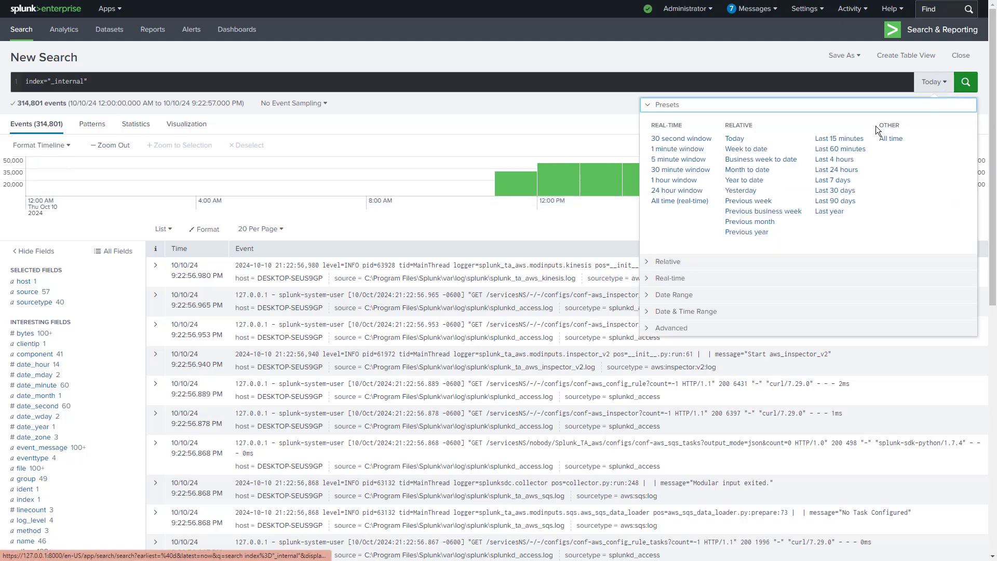
pyautogui.click(839, 138)
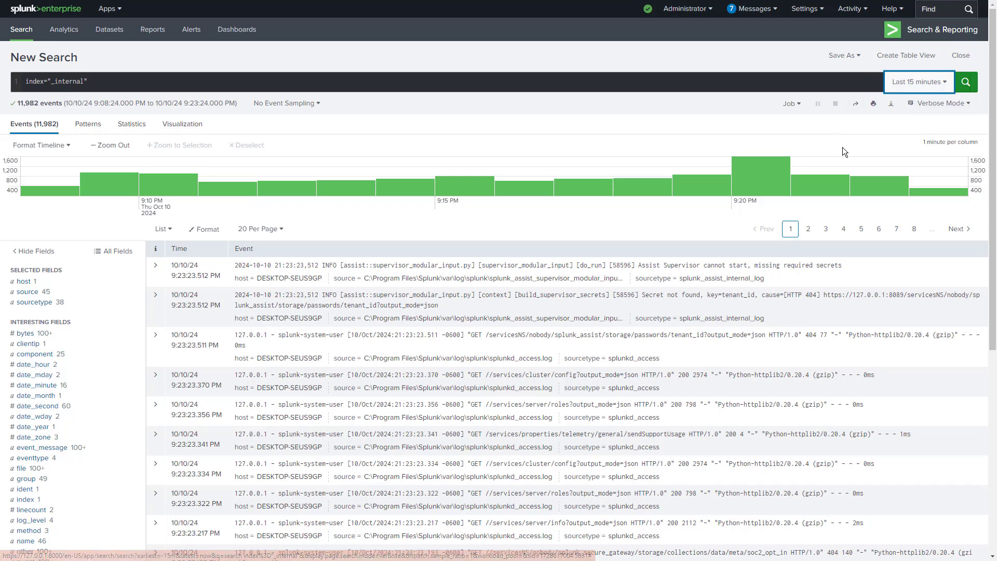
# Apply a custom relative time range from 2 Hours Ago without snapping to the beginning of the current hour
pyautogui.click(918, 88)
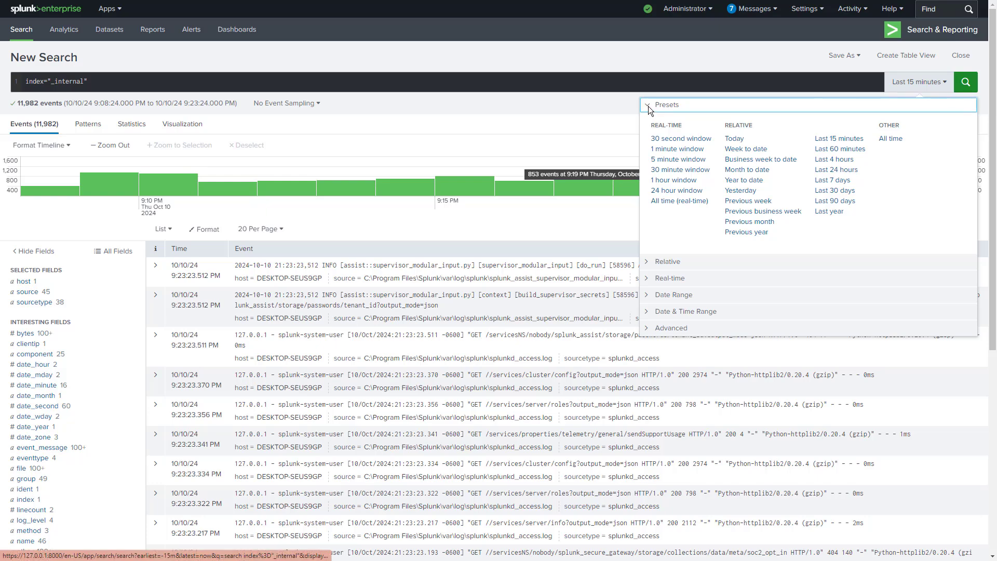
pyautogui.click(649, 261)
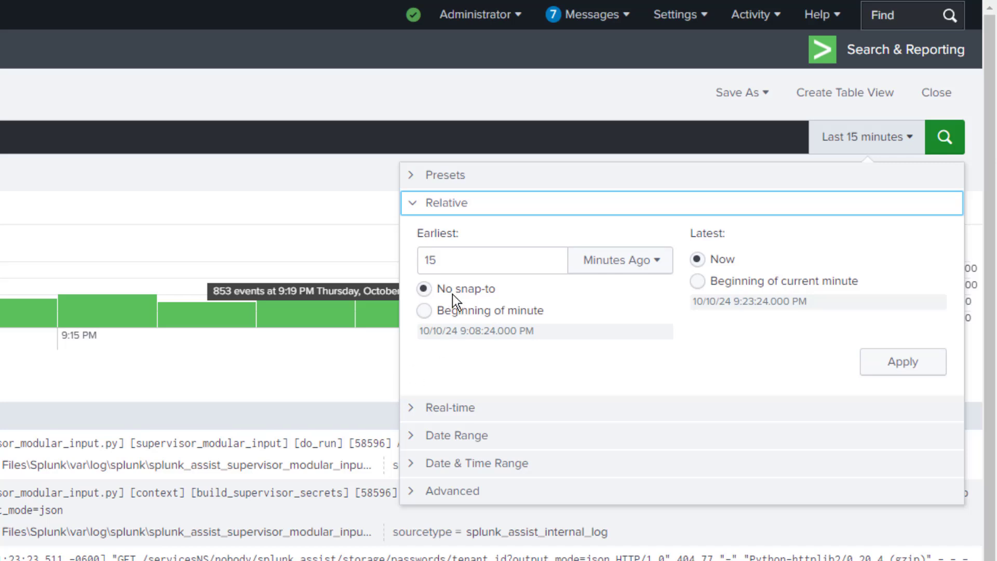
pyautogui.click(453, 258)
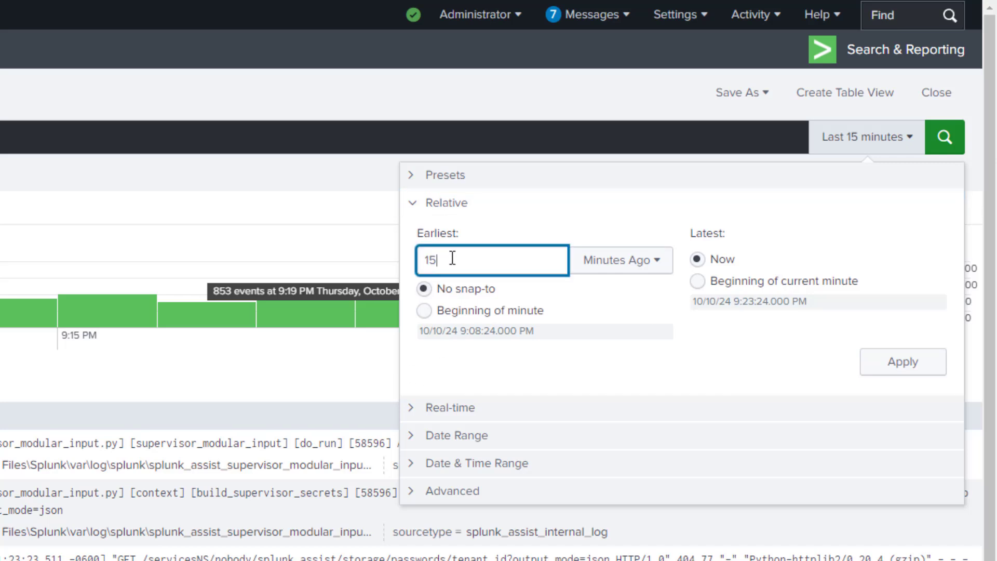
pyautogui.moveTo(452, 259); pyautogui.dragTo(410, 262)
pyautogui.write('2')
pyautogui.click(616, 258)
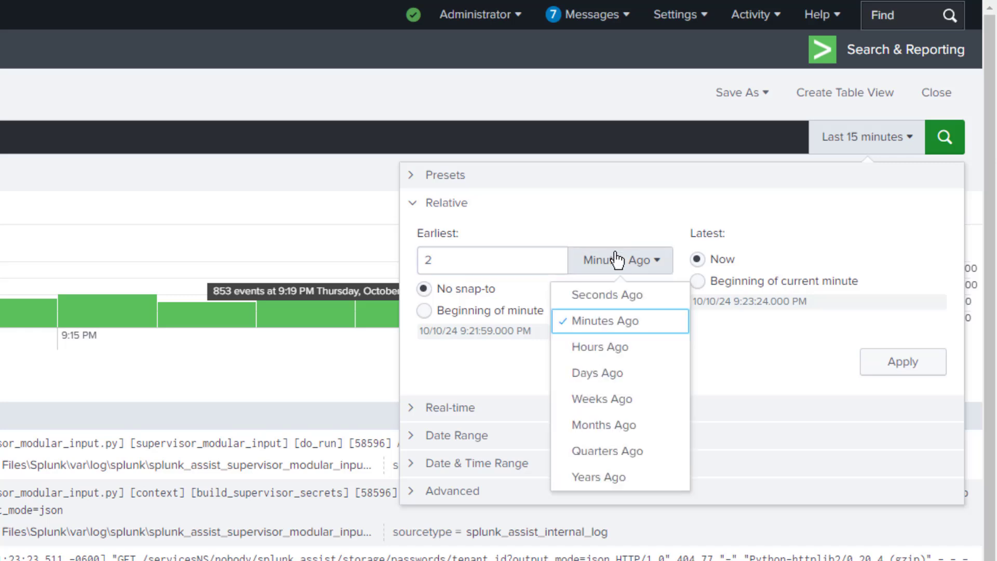
pyautogui.click(599, 352)
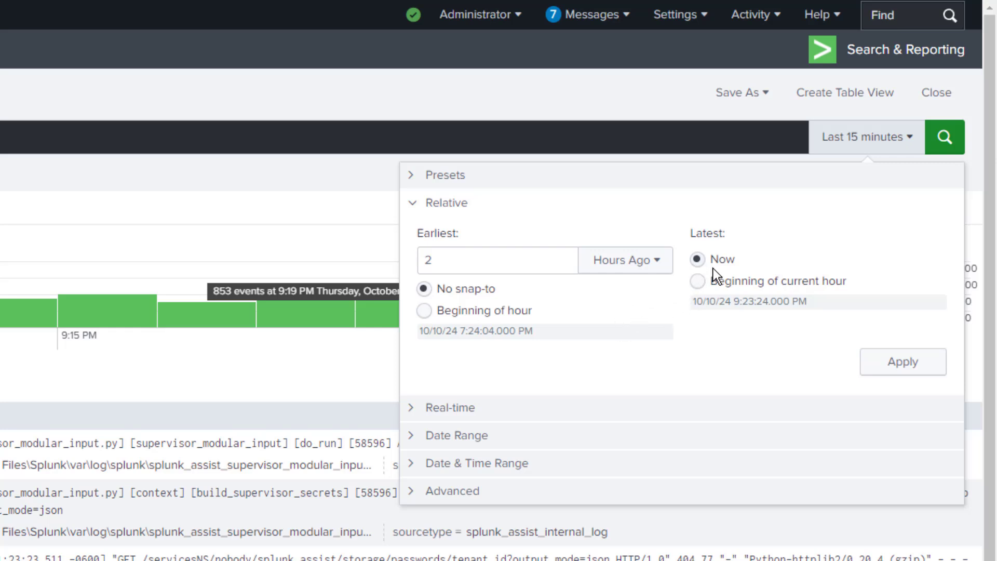
pyautogui.click(698, 282)
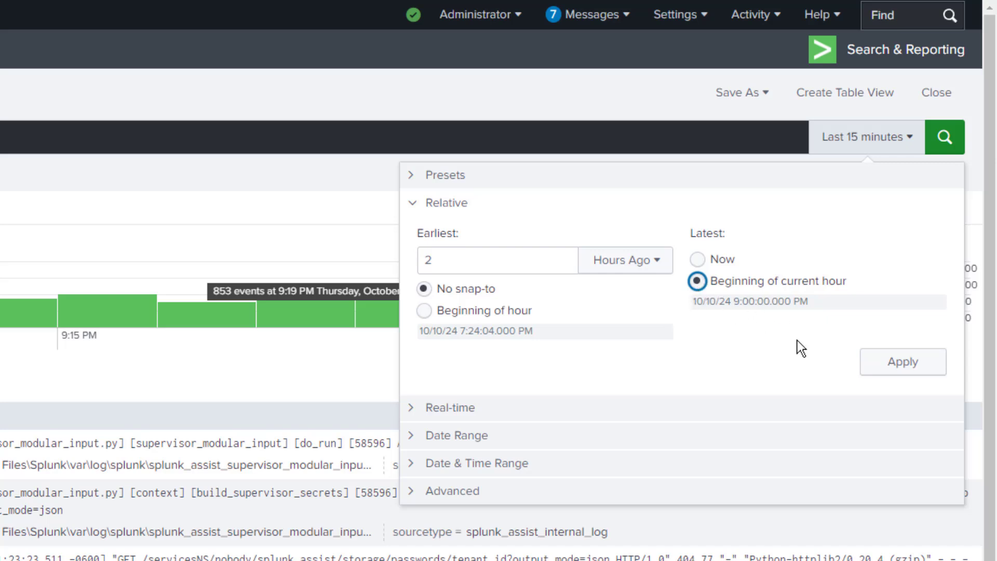
pyautogui.click(906, 362)
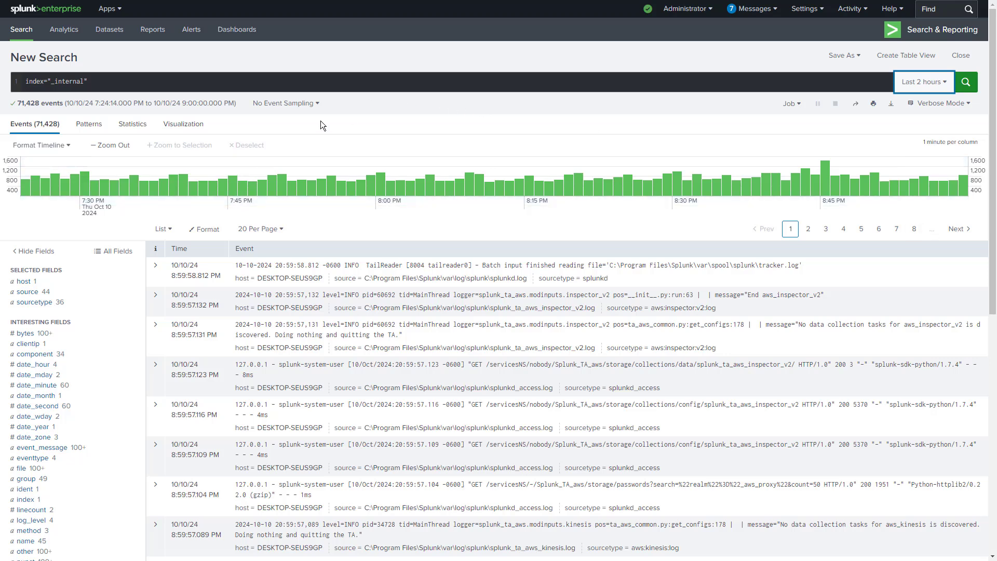
# Add a second line "| sort _time" to the query and run the search
pyautogui.click(150, 90)
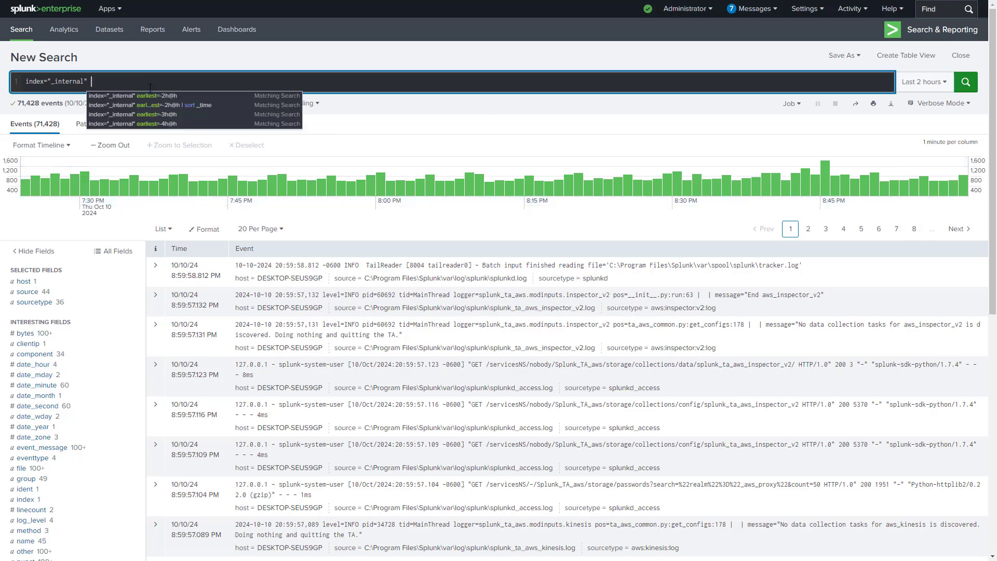
pyautogui.write('| sor')
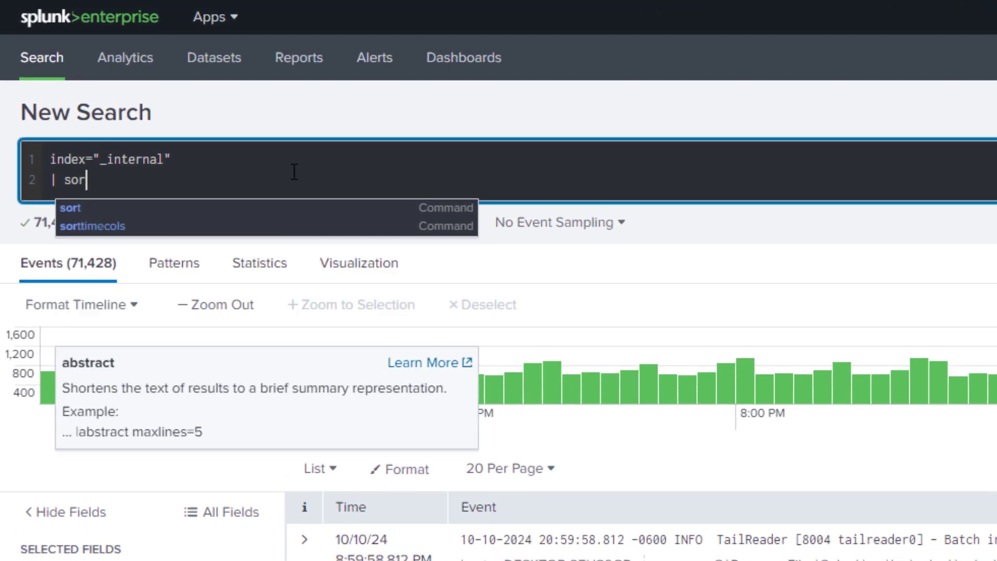
pyautogui.write('t tim')
pyautogui.press('BackSpace')
pyautogui.press('BackSpace')
pyautogui.press('BackSpace')
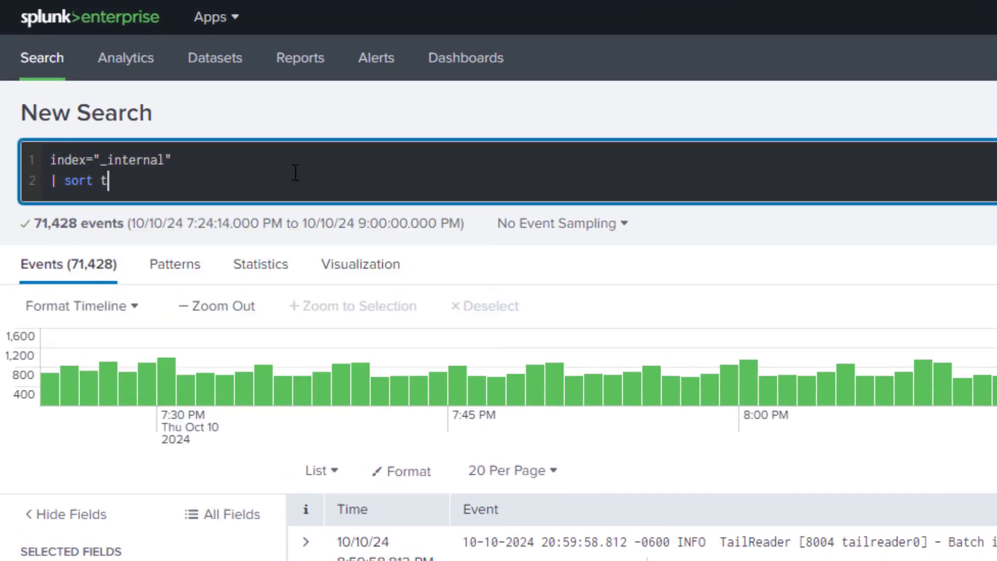
pyautogui.write('_)')
pyautogui.press('BackSpace')
pyautogui.write('time')
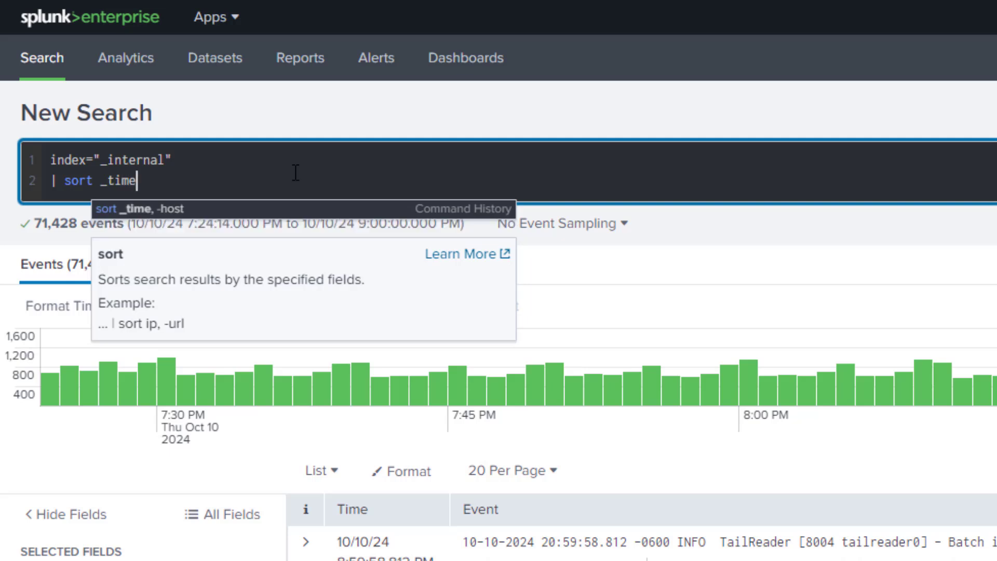
pyautogui.press('Return')
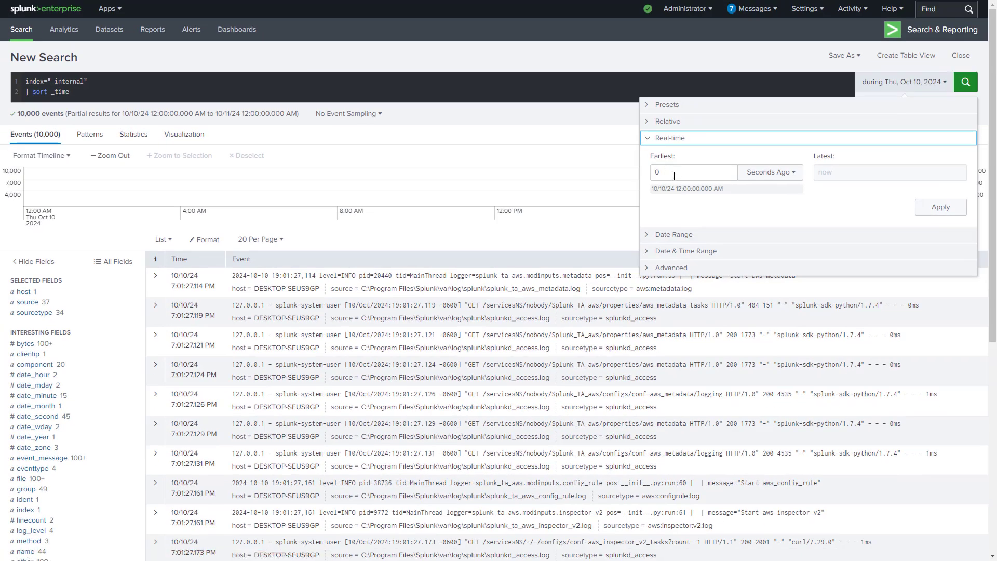
# Apply a custom real-time range starting 15 Seconds Ago and stop the running search after checking the matched events
pyautogui.click(674, 176)
pyautogui.write('15')
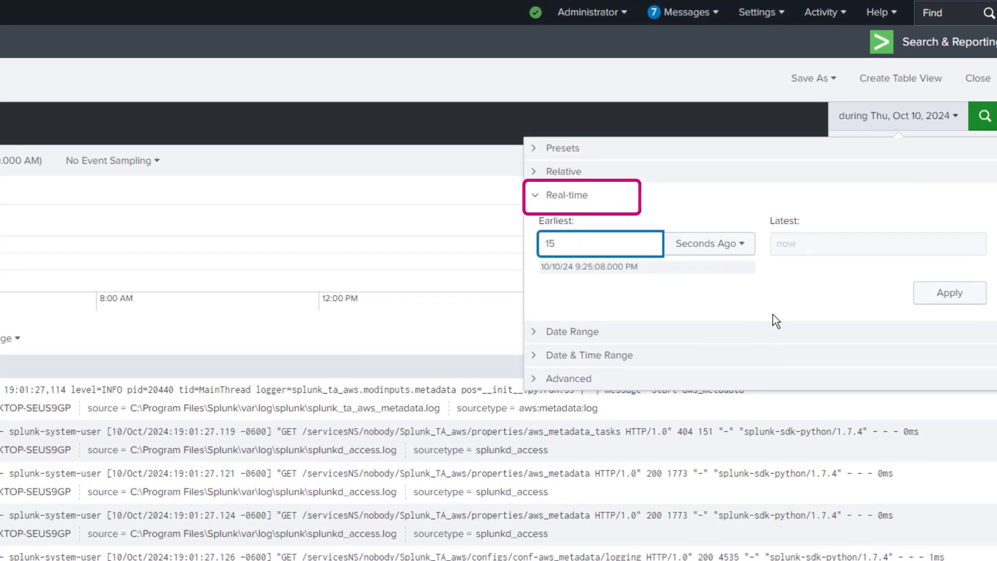
pyautogui.click(773, 313)
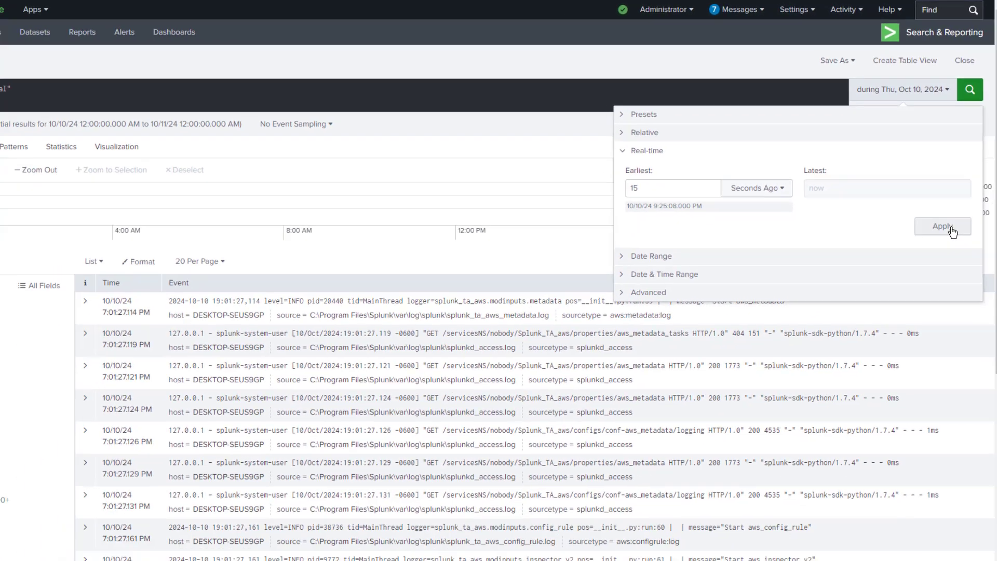
pyautogui.click(951, 228)
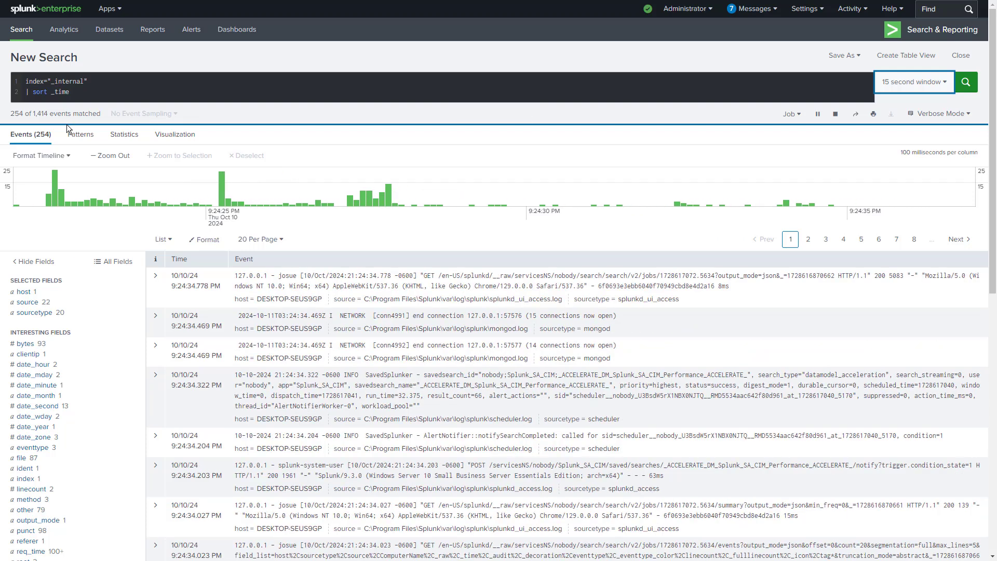
pyautogui.moveTo(99, 114); pyautogui.dragTo(3, 115)
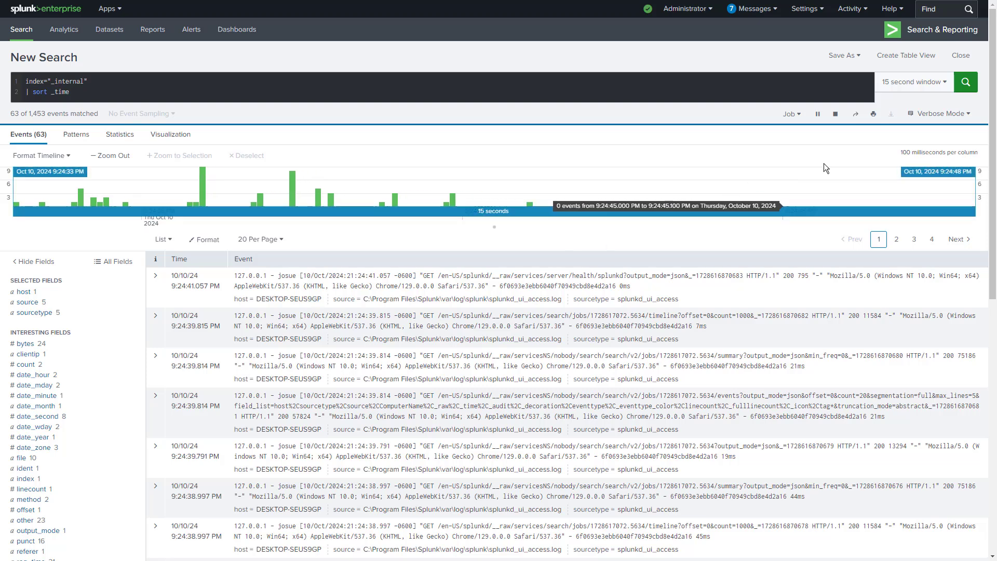
pyautogui.click(835, 115)
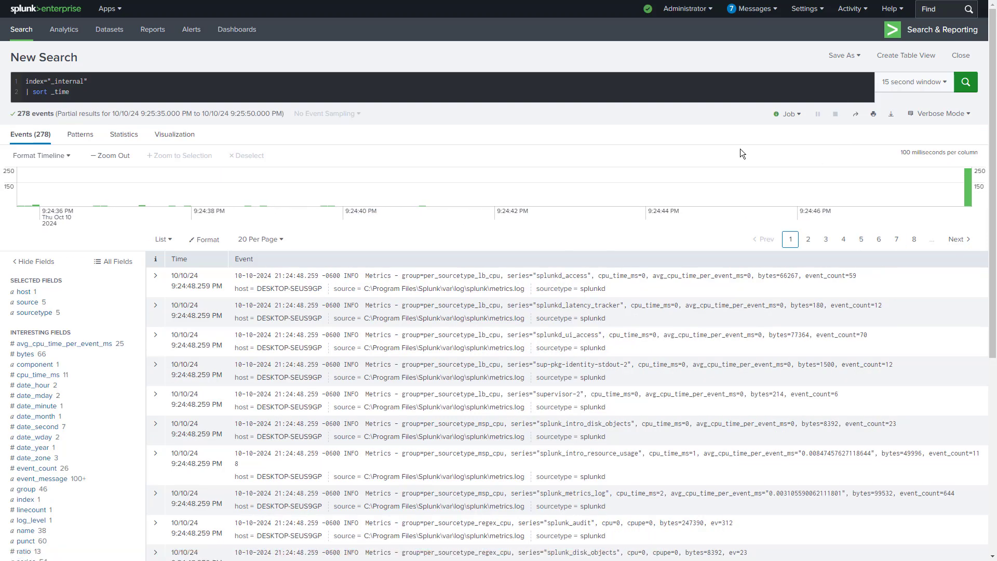
# View the Date Range options for the search's time range and close them without applying anything
pyautogui.click(947, 82)
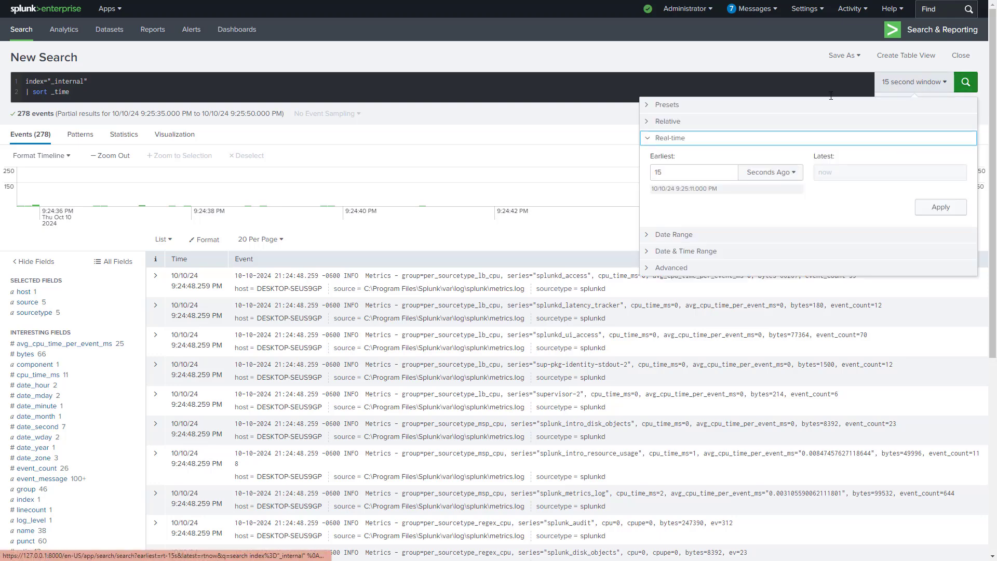
pyautogui.click(647, 236)
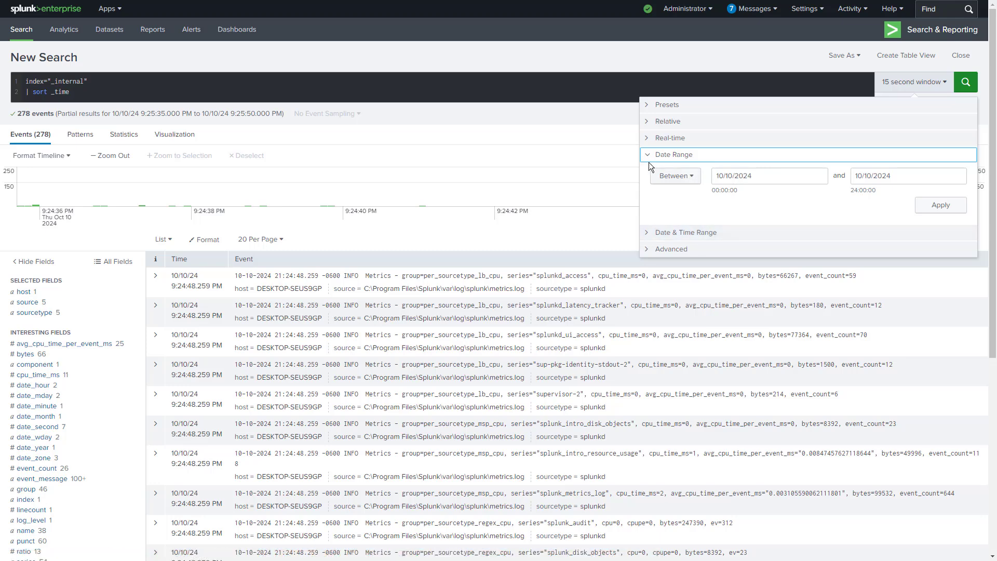
pyautogui.click(487, 138)
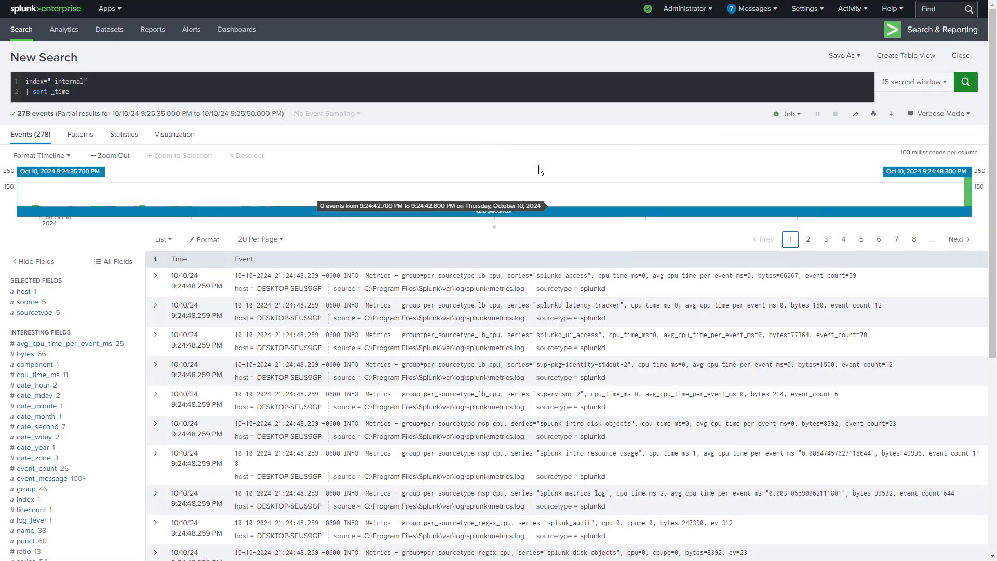
# Replace the whole search query with source="tutorialdata.zip:*"
pyautogui.click(115, 94)
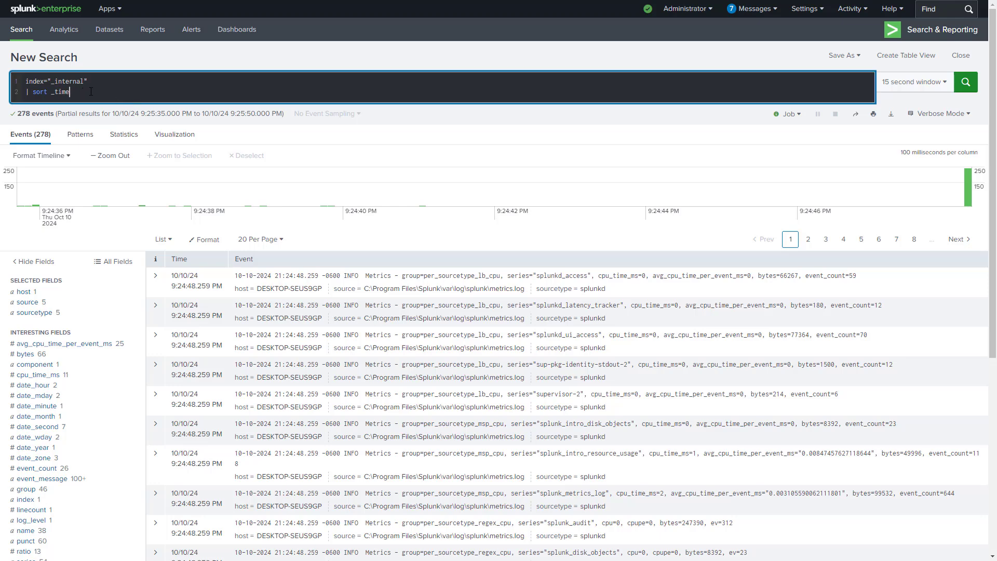
pyautogui.moveTo(90, 91); pyautogui.dragTo(25, 80)
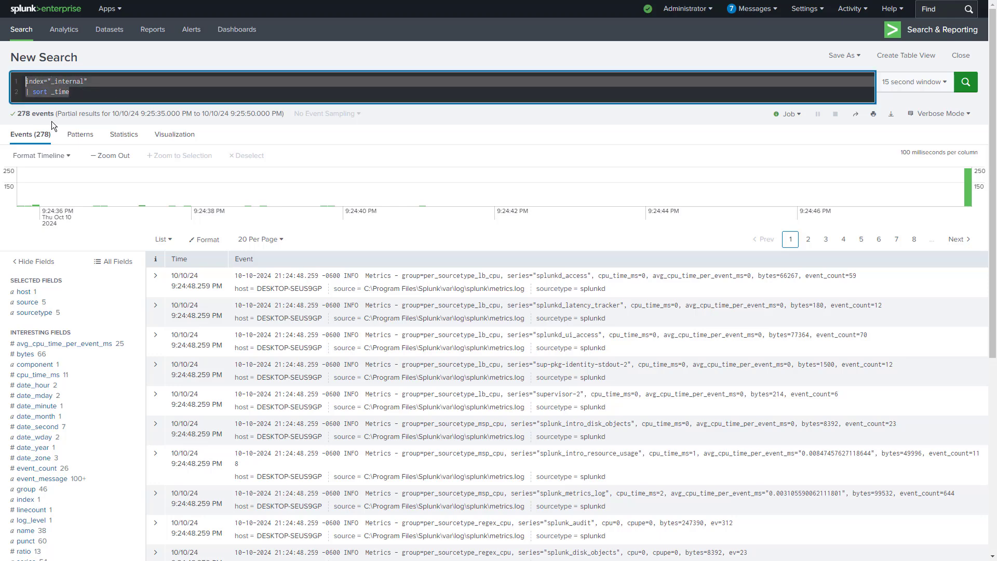
pyautogui.write('source="tutorialdata.zip:*"')
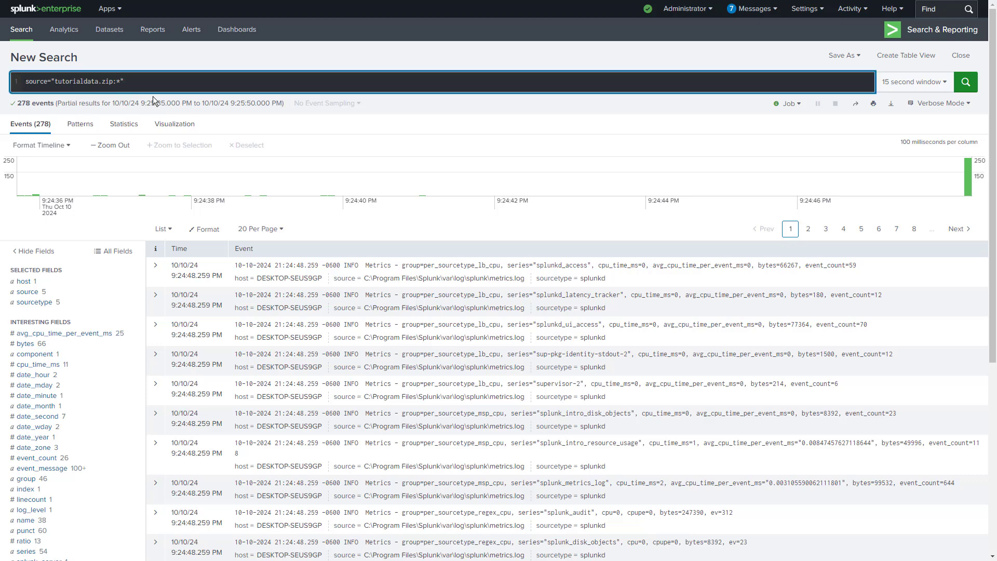
# Apply a date range of Before 09/12/2024 to the search and look through the returned events
pyautogui.click(919, 82)
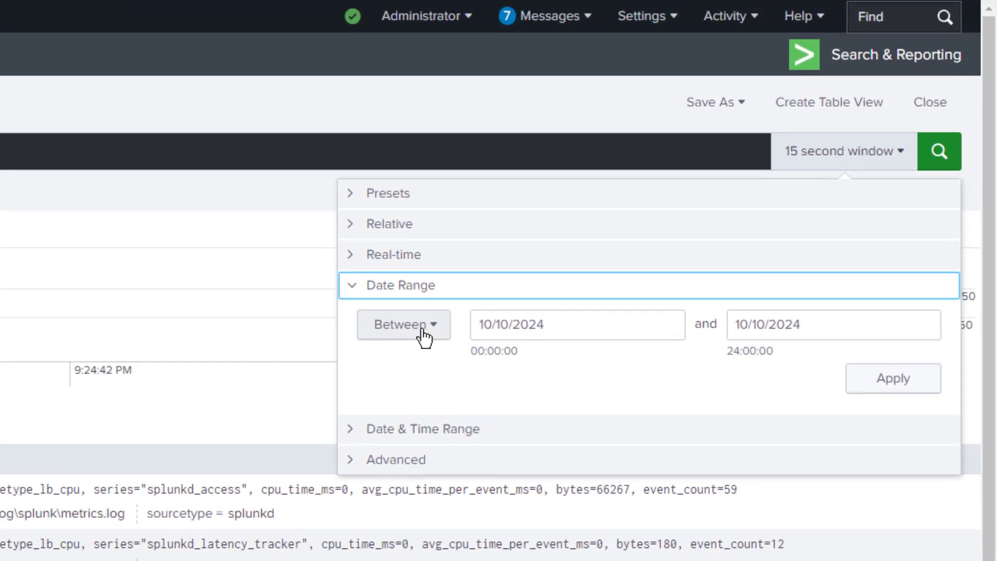
pyautogui.click(676, 176)
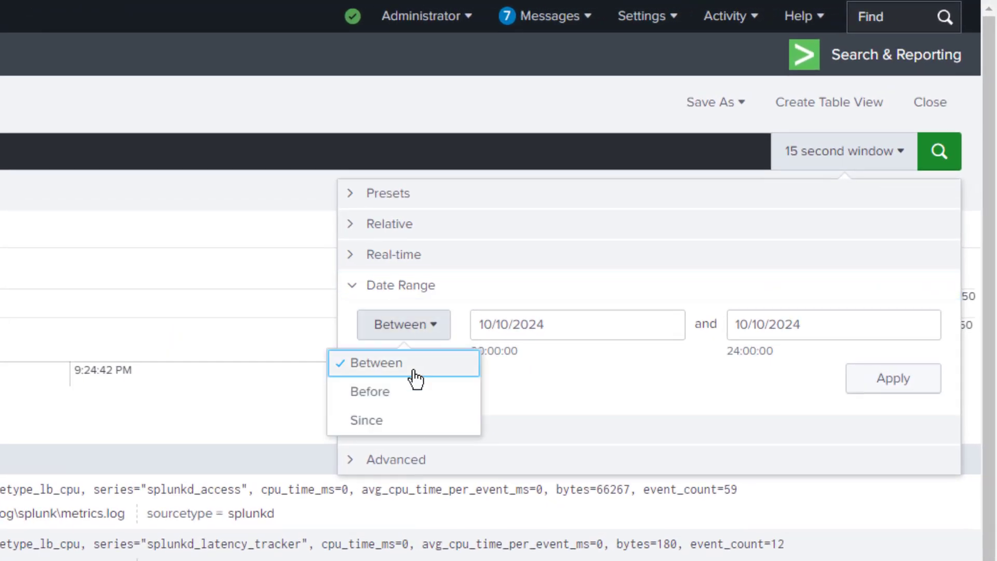
pyautogui.click(405, 392)
pyautogui.click(496, 335)
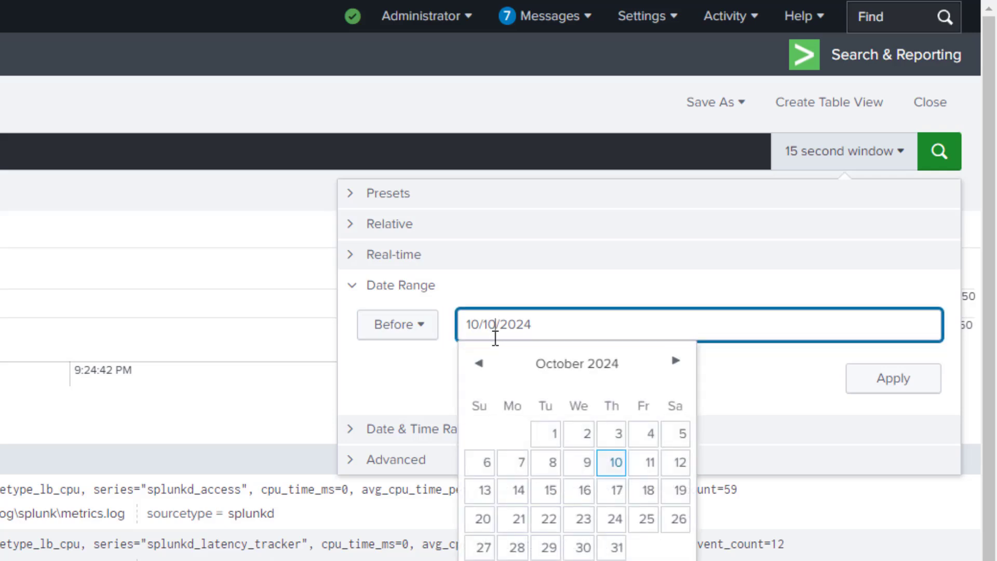
pyautogui.click(479, 363)
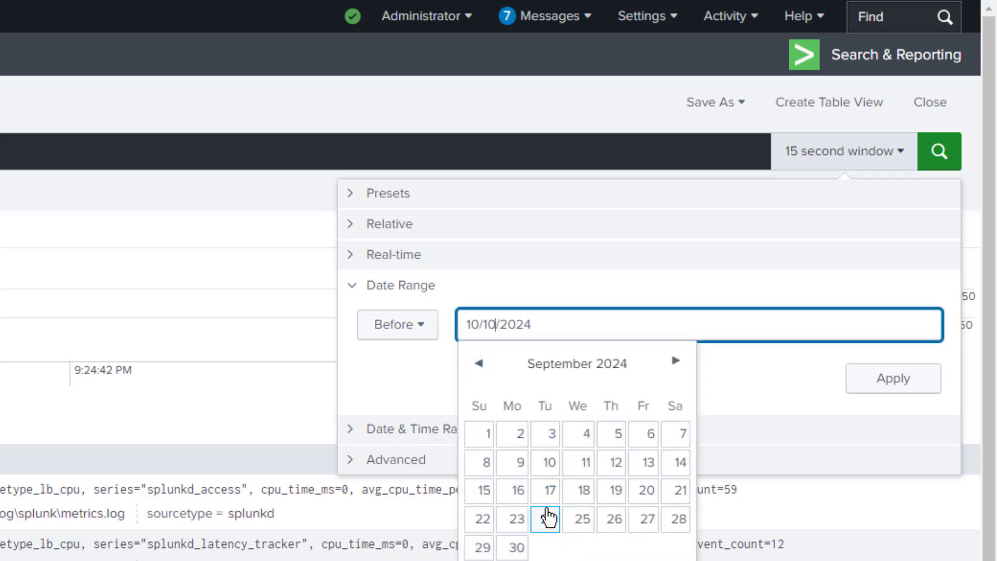
pyautogui.click(617, 464)
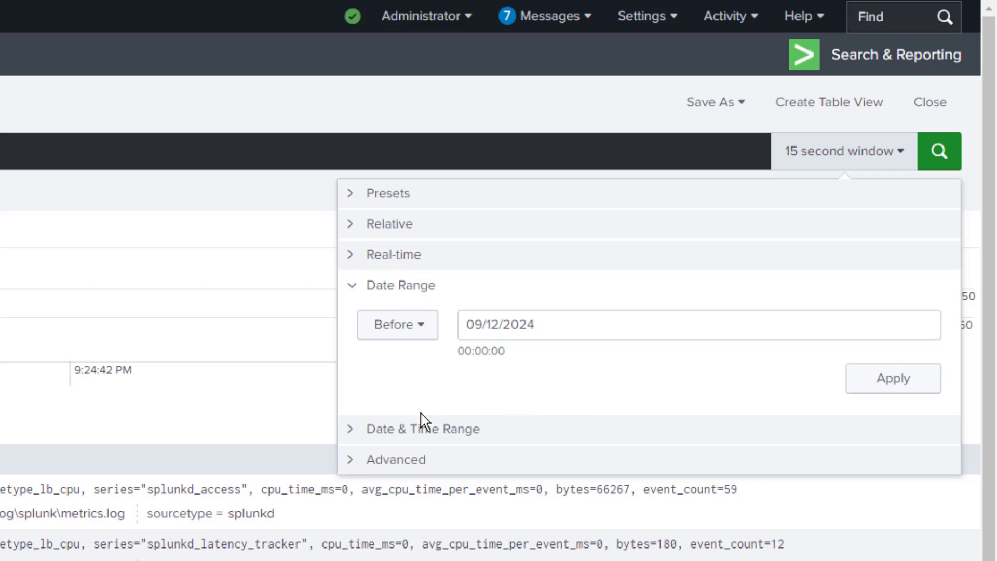
pyautogui.click(878, 388)
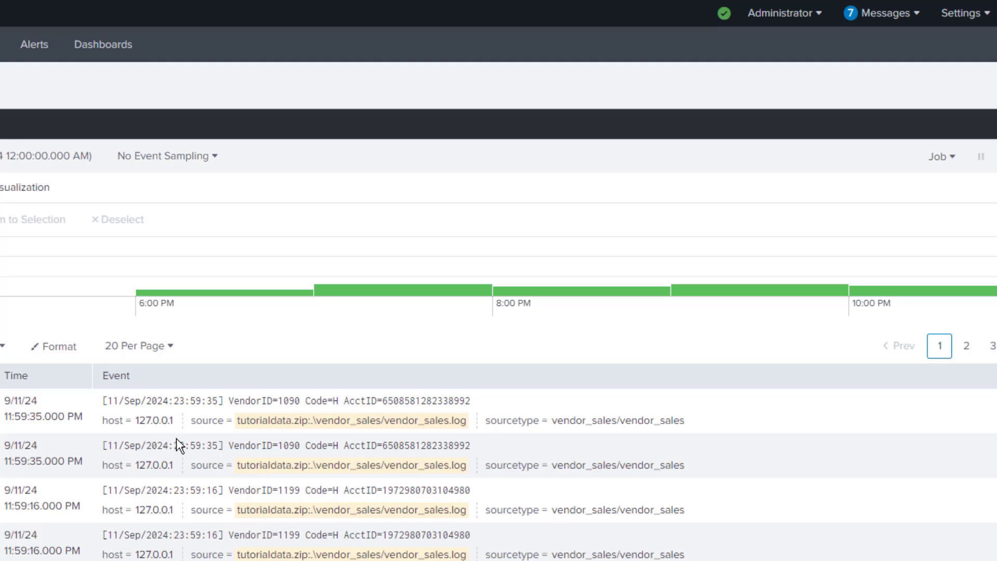
pyautogui.scroll(-6, 177, 438)
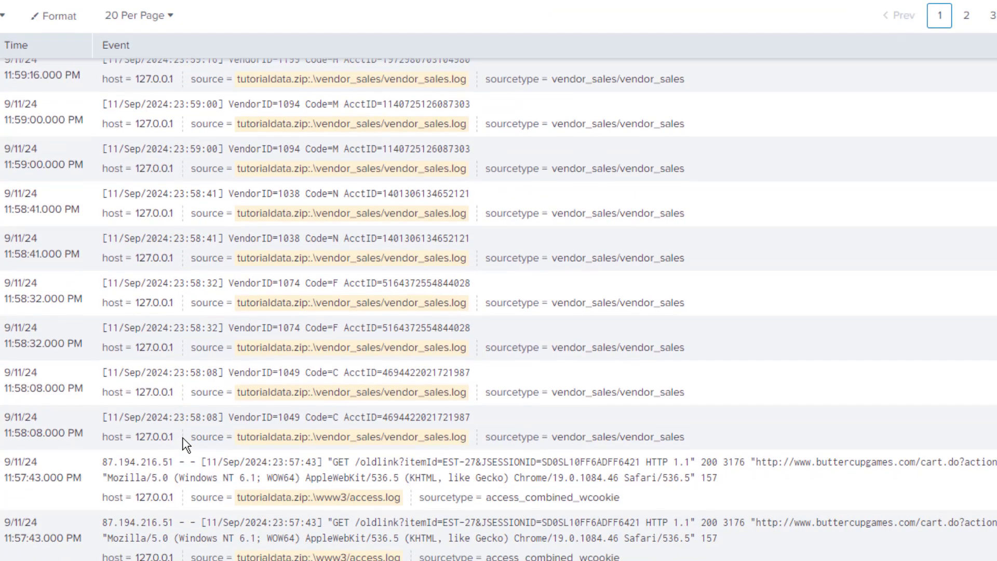
pyautogui.scroll(-2, 185, 441)
pyautogui.scroll(8, 185, 435)
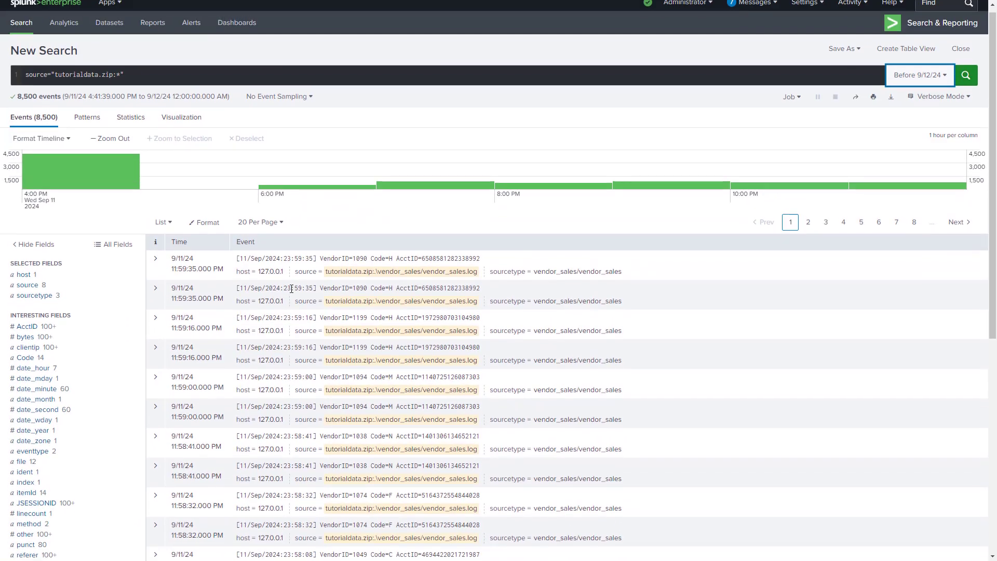
pyautogui.scroll(1, 291, 289)
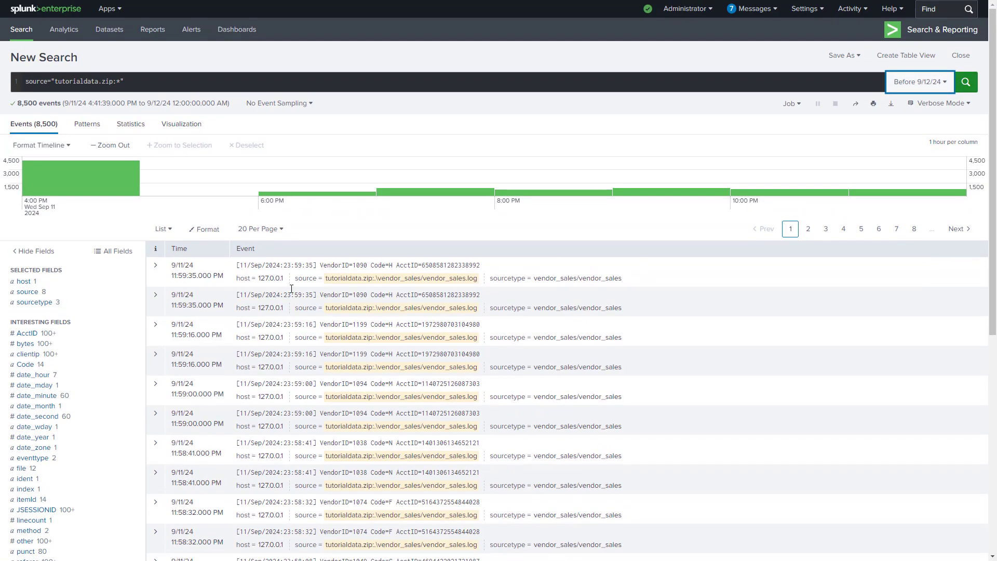
# Set up a Between date and time range for the search with 09/12/2024 as the start date
pyautogui.click(909, 93)
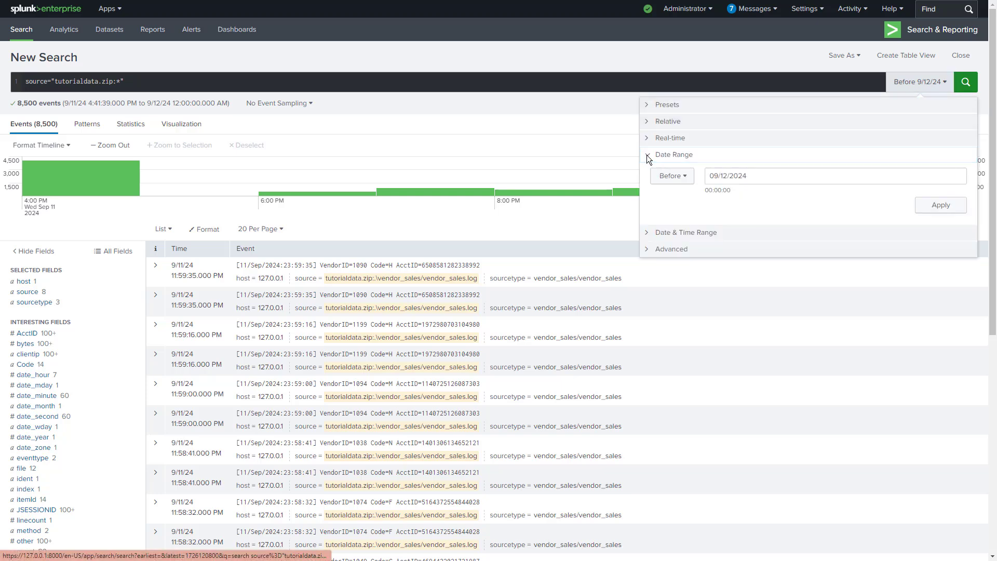
pyautogui.click(649, 232)
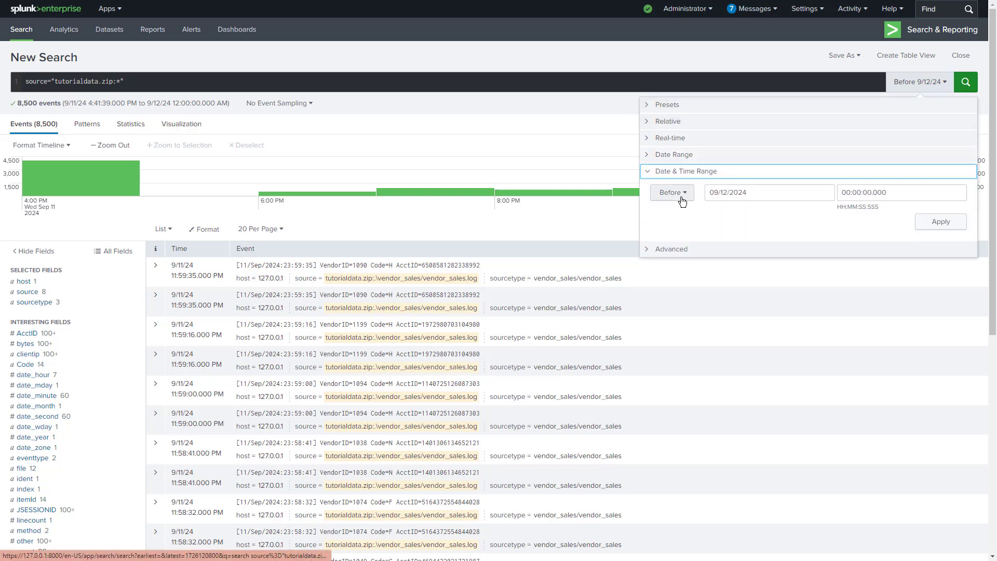
pyautogui.click(675, 192)
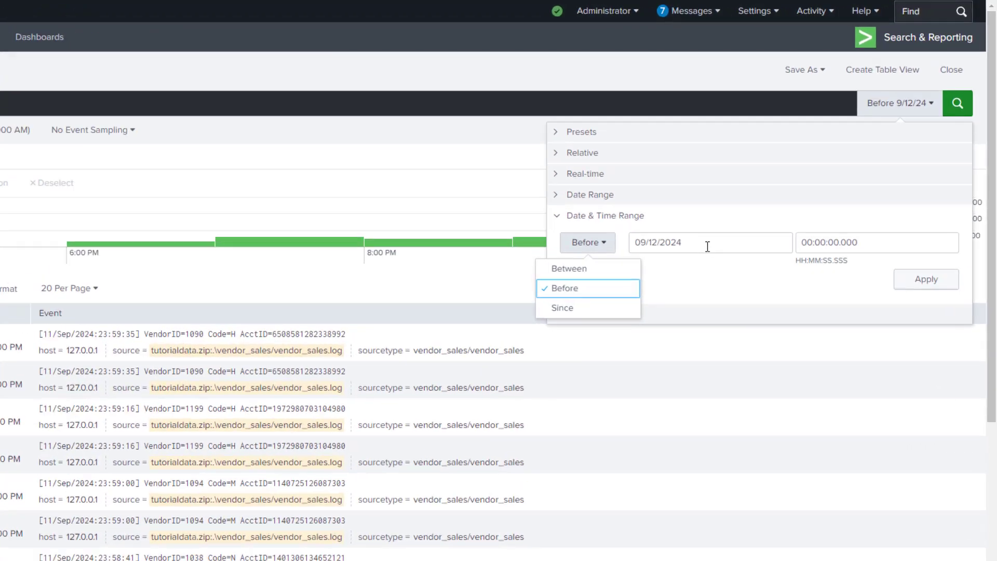
pyautogui.click(707, 246)
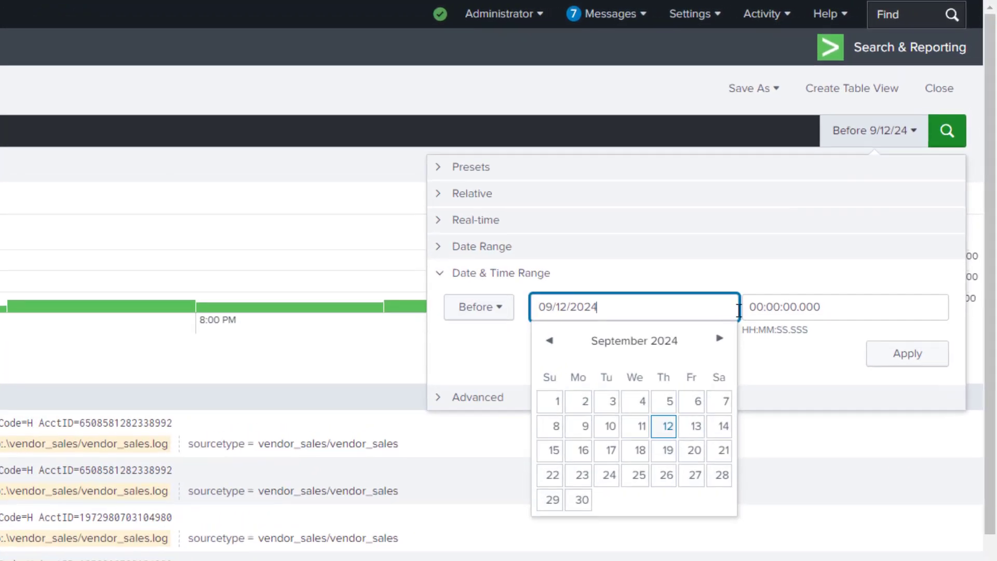
pyautogui.click(839, 246)
pyautogui.click(603, 246)
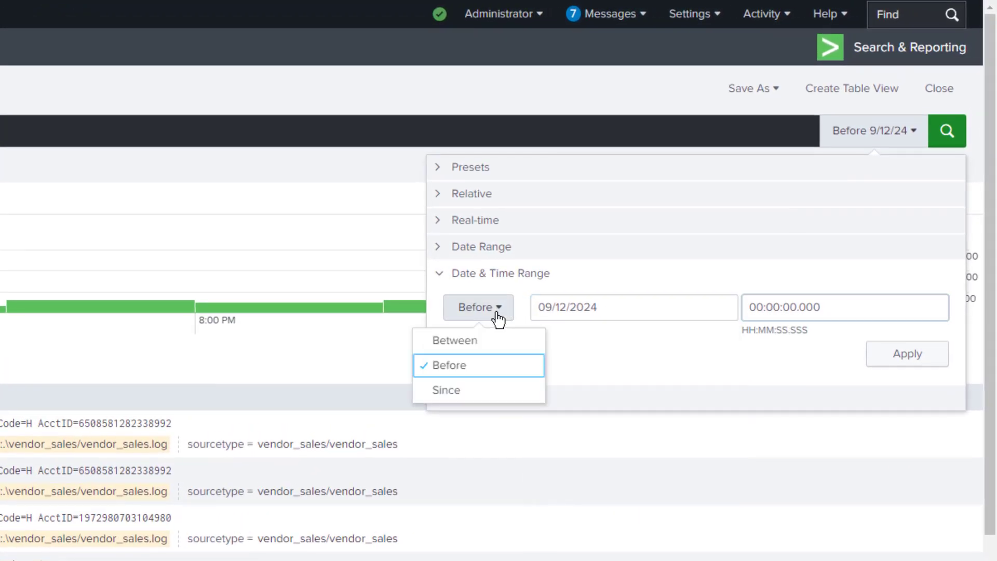
pyautogui.click(483, 341)
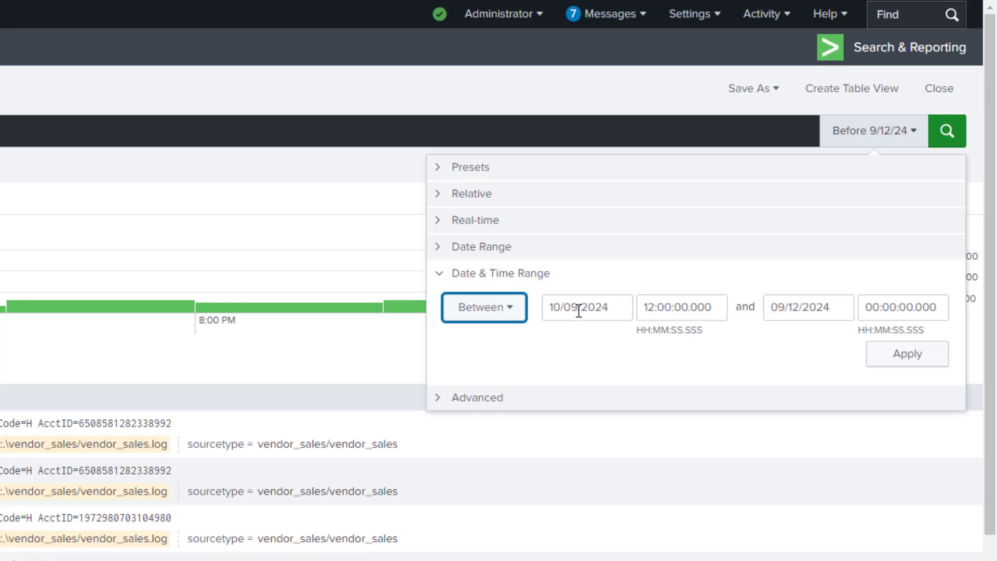
pyautogui.click(570, 310)
pyautogui.click(559, 341)
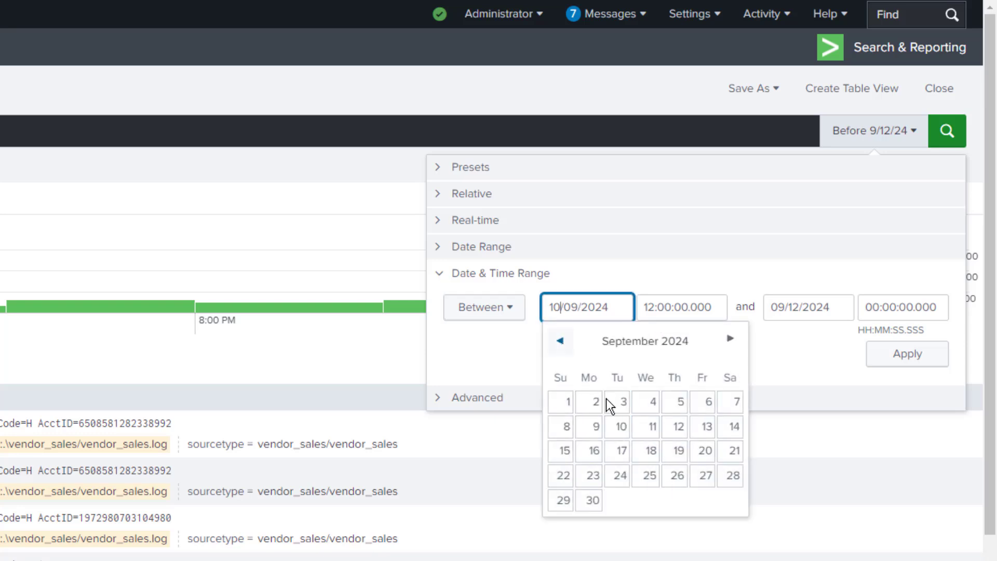
pyautogui.click(675, 430)
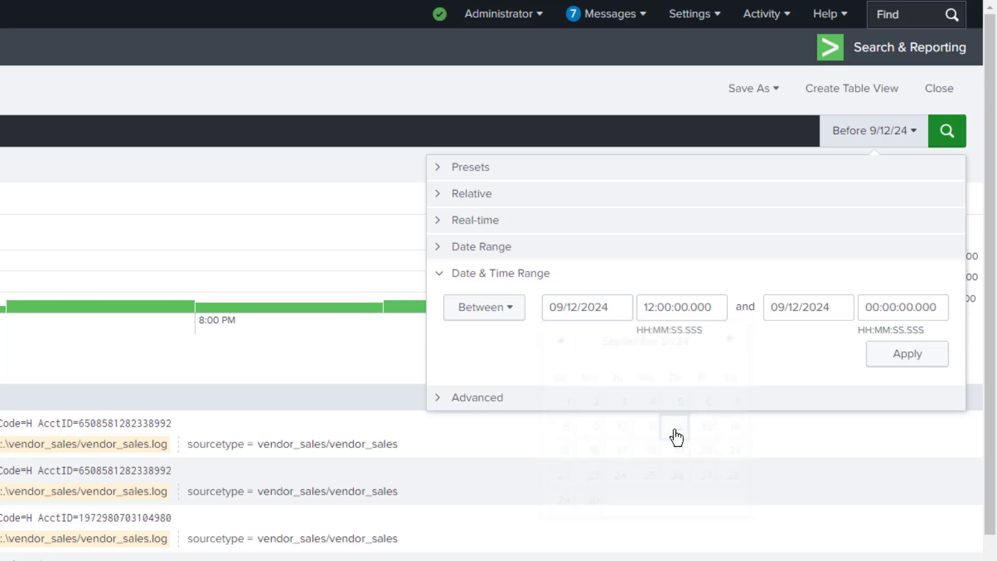
# Set the start time of the date and time range to 8:00:00.000
pyautogui.doubleClick(652, 309)
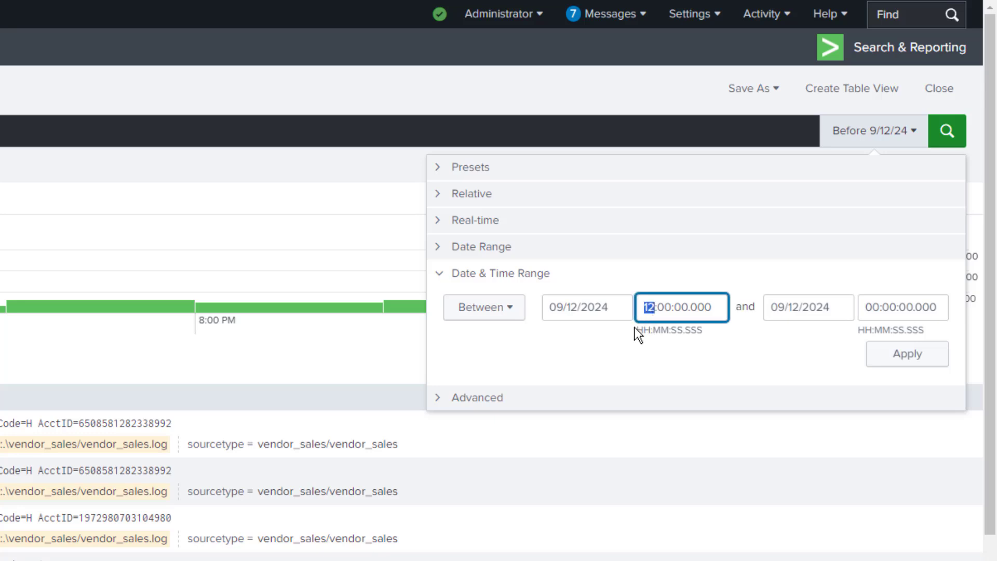
pyautogui.moveTo(634, 327); pyautogui.dragTo(704, 329)
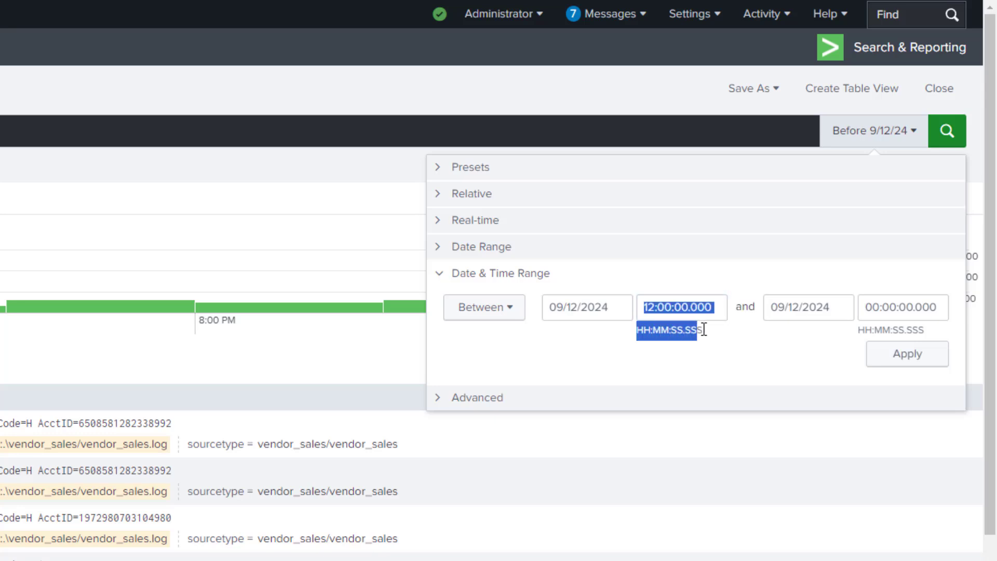
pyautogui.click(647, 310)
pyautogui.doubleClick(643, 308)
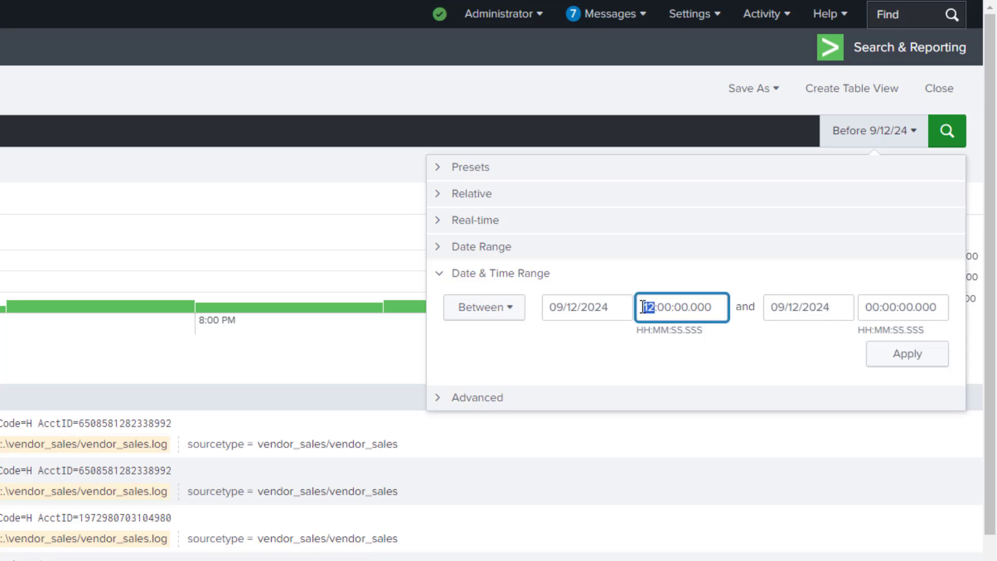
pyautogui.write('8')
pyautogui.click(784, 371)
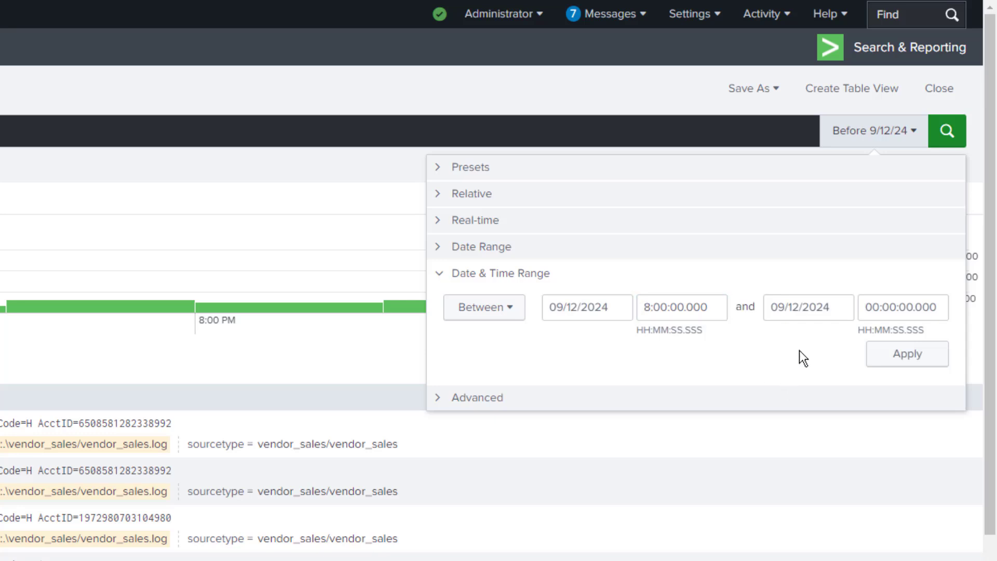
# Set the end of the range to 09/13/2024 at 15:30:00.000, apply it, and check the time span of the results
pyautogui.click(787, 308)
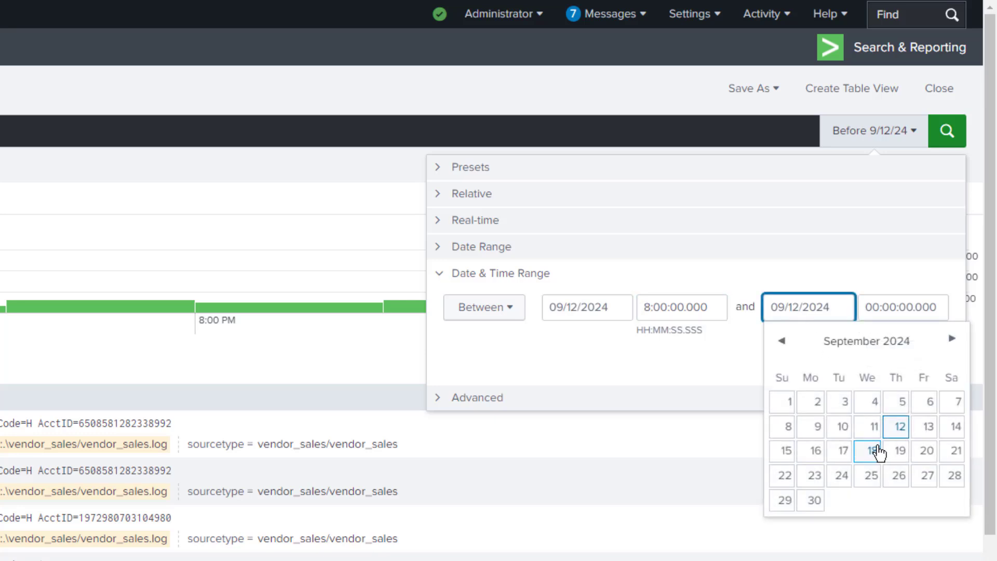
pyautogui.click(922, 429)
pyautogui.click(870, 310)
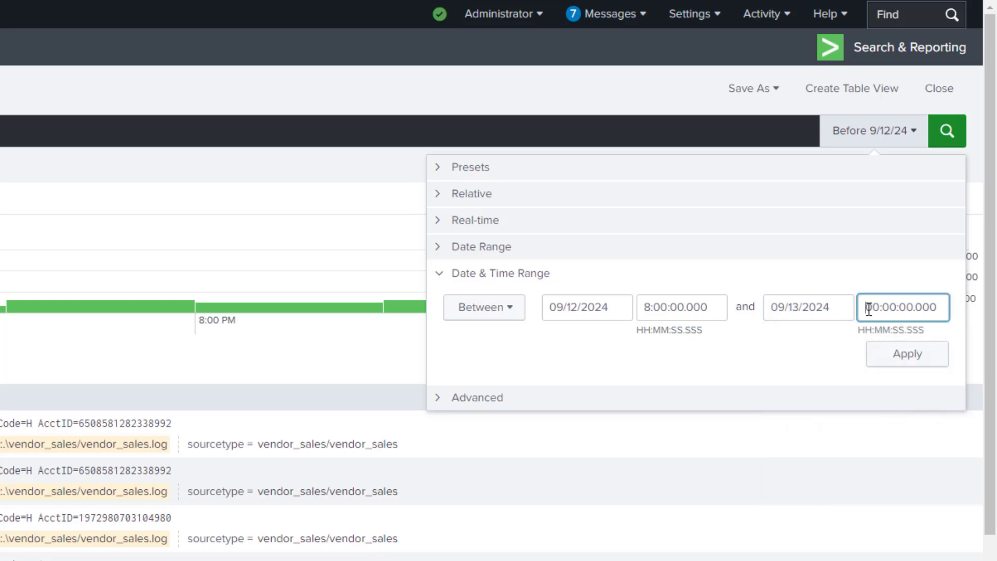
pyautogui.doubleClick(871, 310)
pyautogui.write('15')
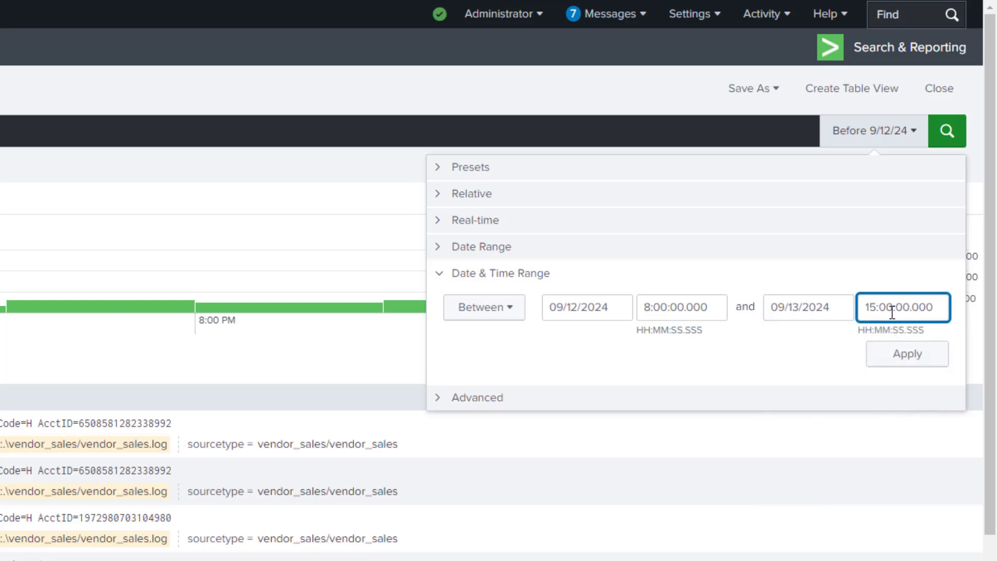
pyautogui.doubleClick(887, 309)
pyautogui.write('30')
pyautogui.click(924, 362)
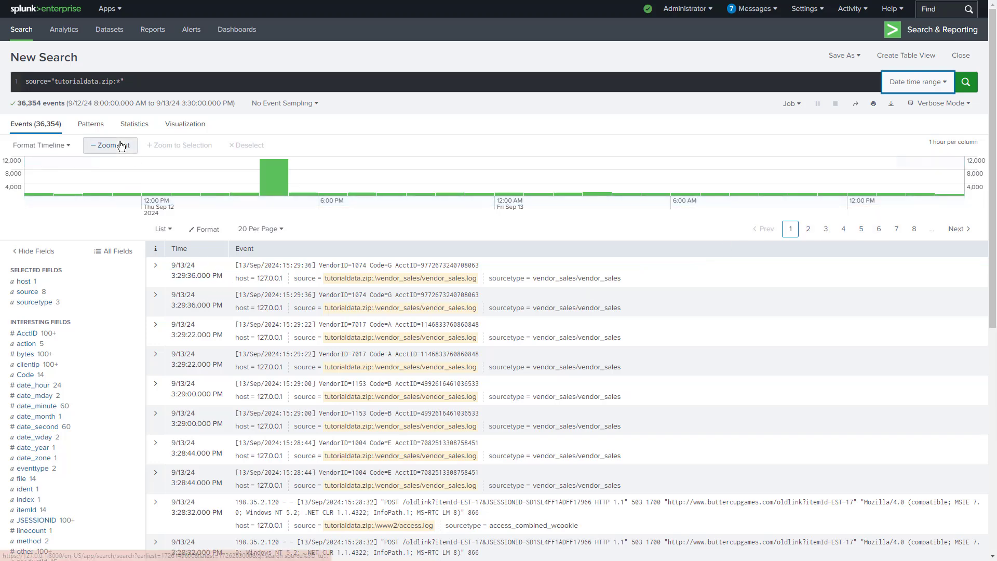
pyautogui.moveTo(68, 102); pyautogui.dragTo(272, 121)
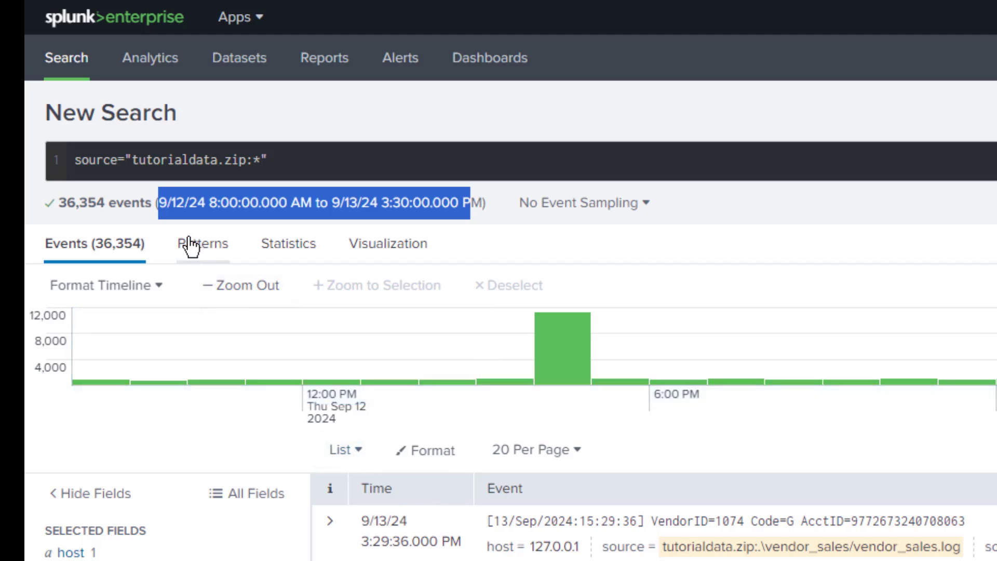
# Add a second line | sort "_time" to the query, run it, and compare the first event's time with the applied range
pyautogui.click(285, 163)
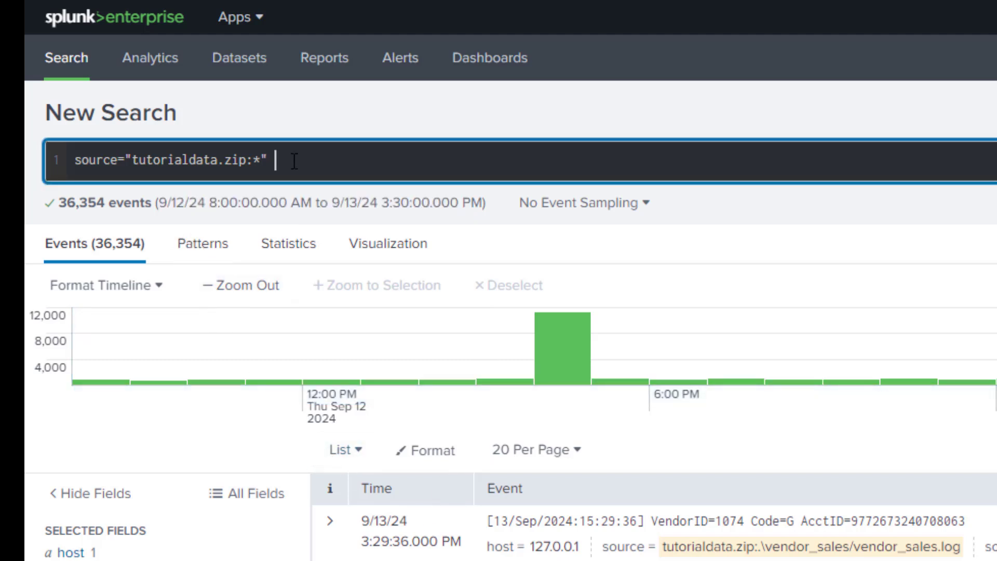
pyautogui.write('| sort ')
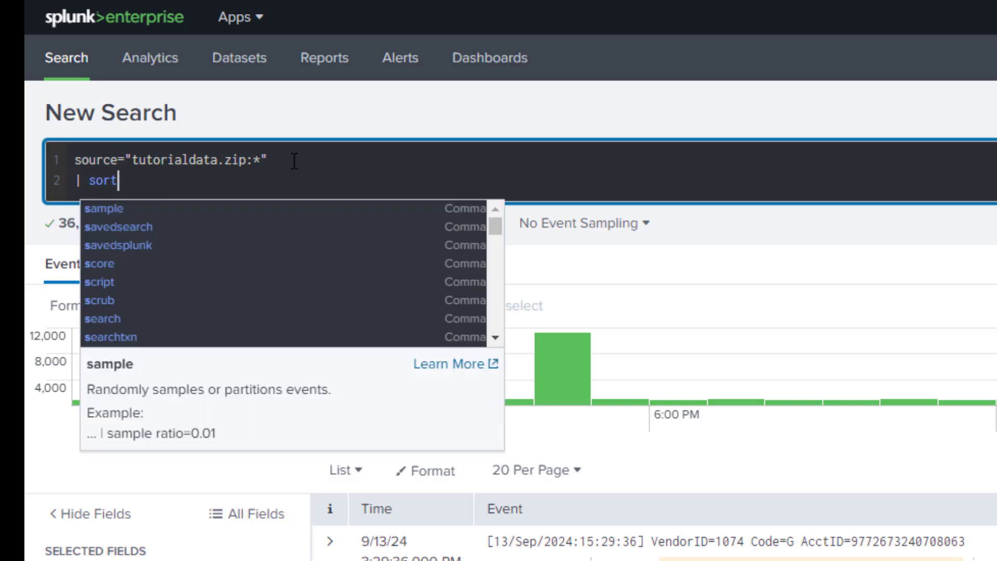
pyautogui.write('"_time"')
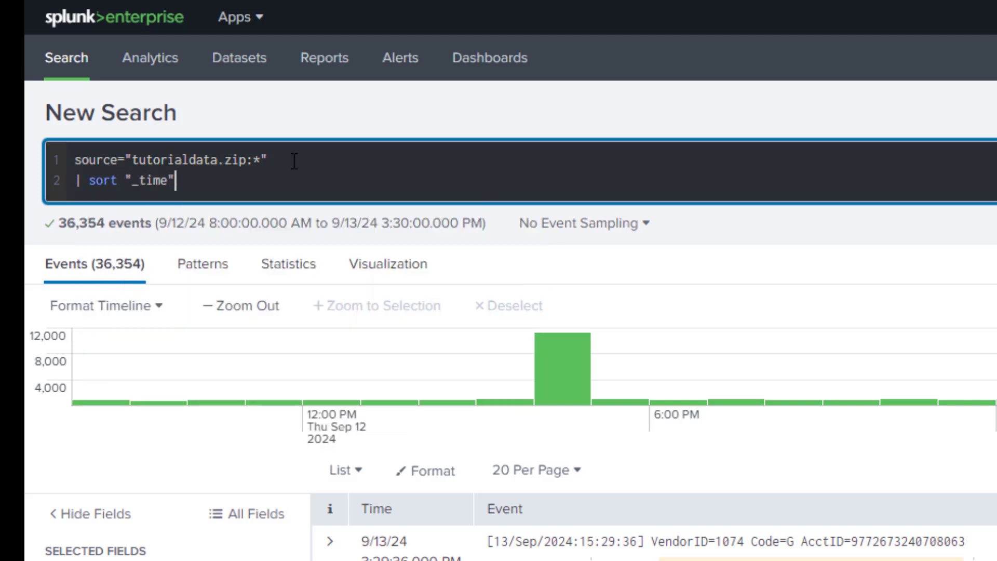
pyautogui.press('Return')
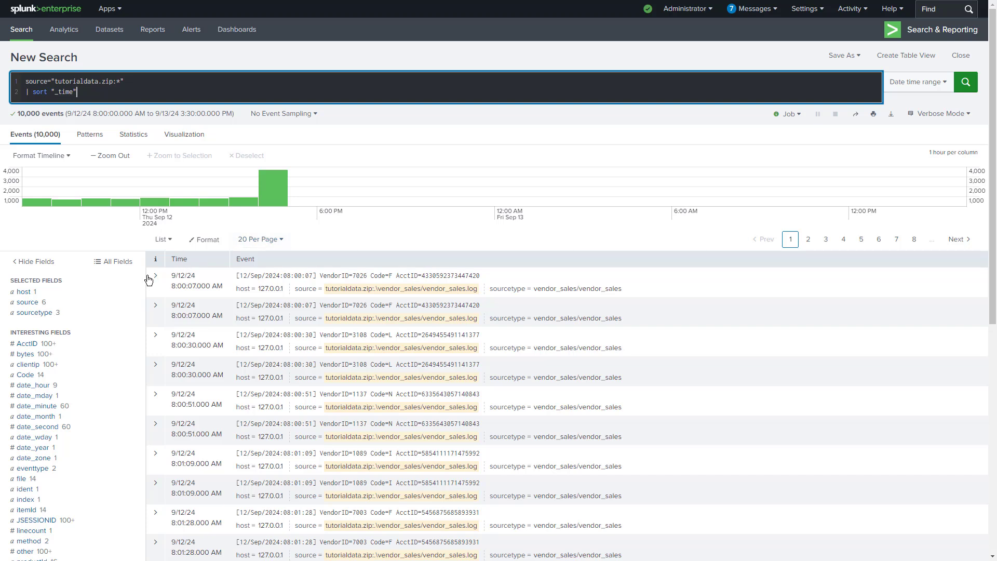
pyautogui.click(917, 81)
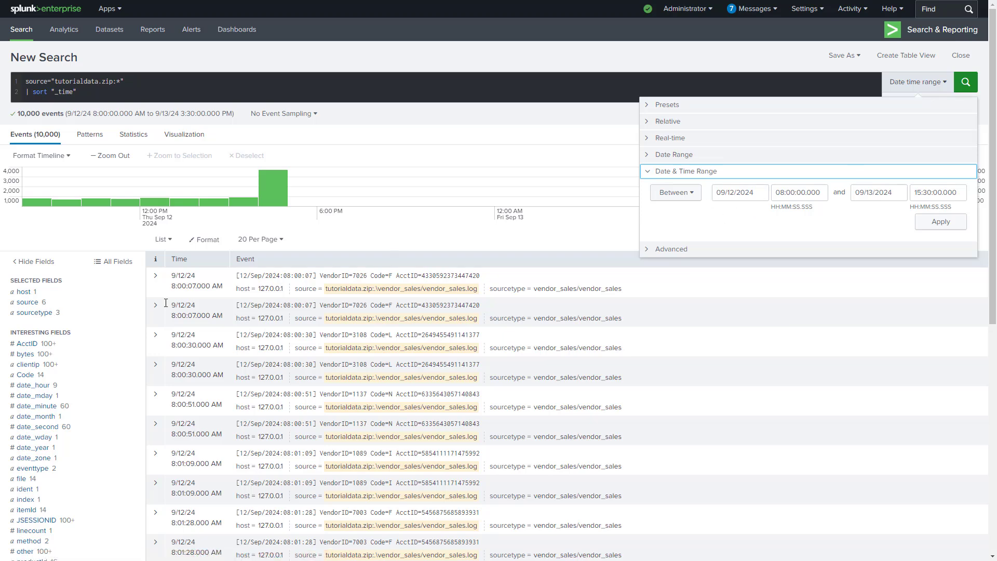
pyautogui.moveTo(171, 286); pyautogui.dragTo(210, 294)
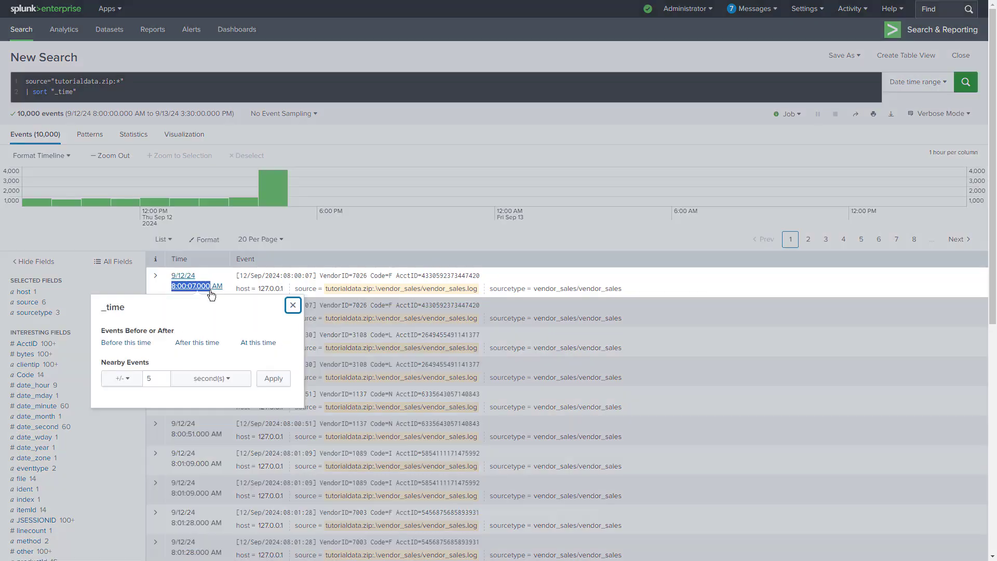
# Close the first event's time details and open the Advanced options of the search's time range picker
pyautogui.click(562, 265)
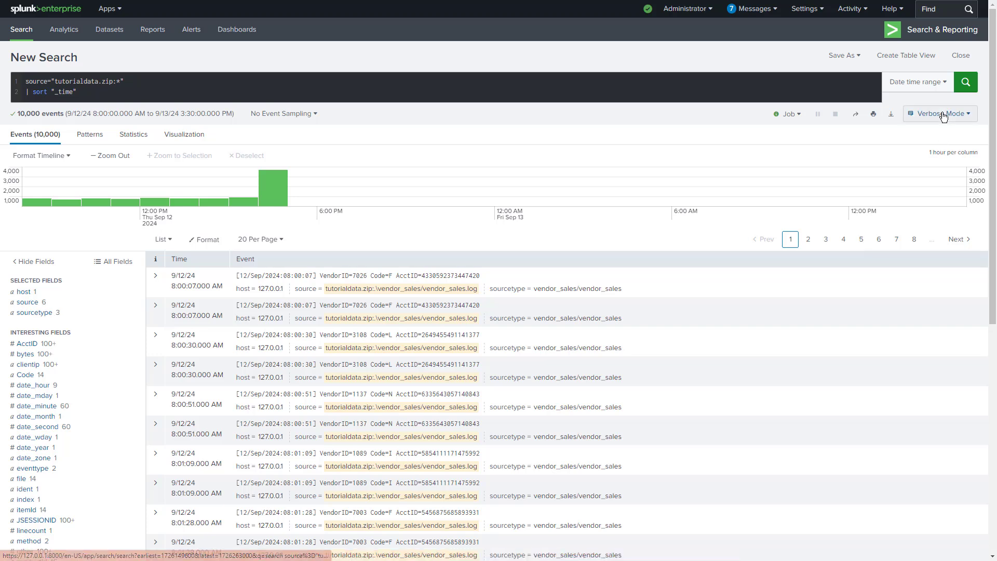
pyautogui.click(933, 86)
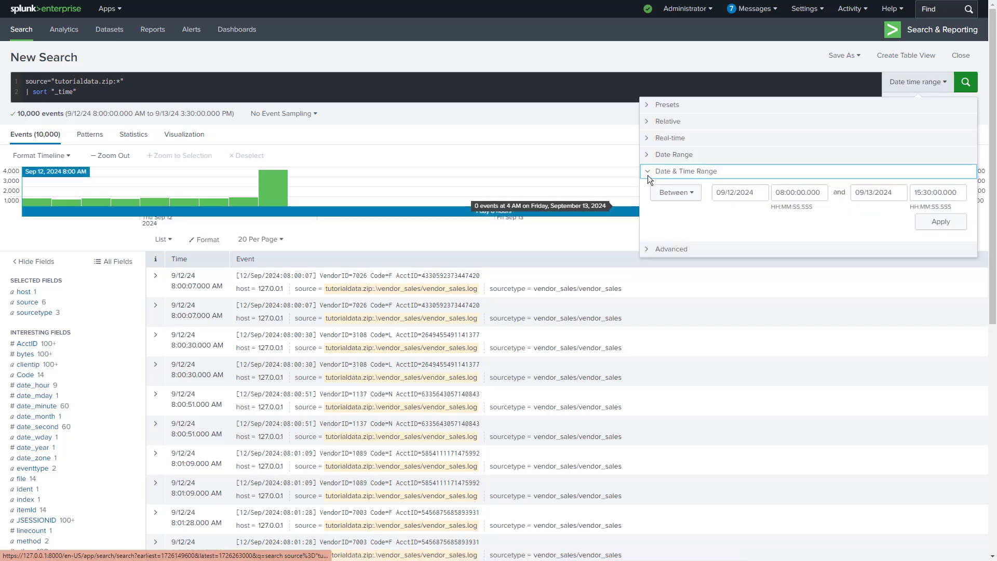
pyautogui.click(647, 241)
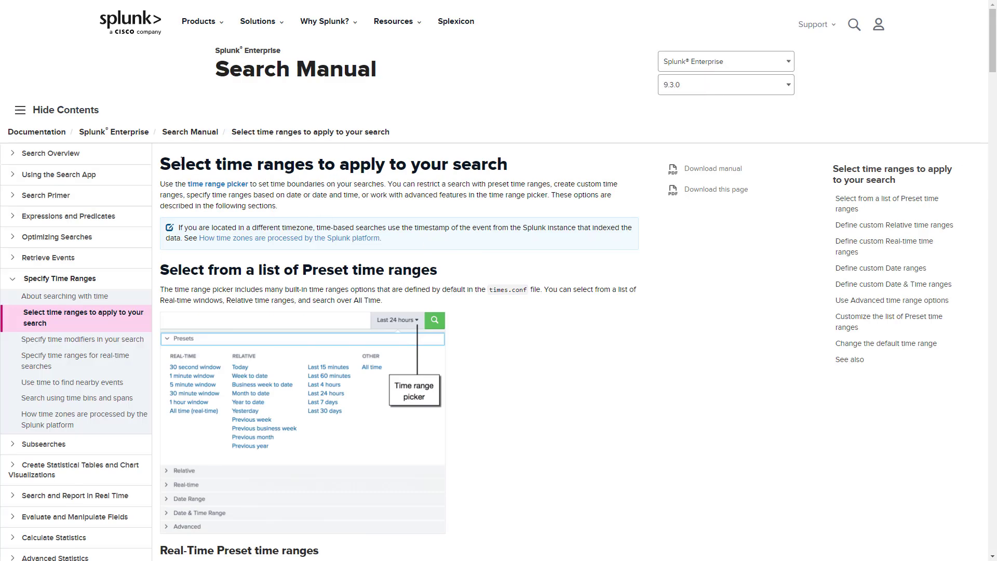
# Examine the Search Manual page on selecting time ranges and its list of related topics, and return to the Splunk search page
pyautogui.moveTo(161, 164); pyautogui.dragTo(557, 172)
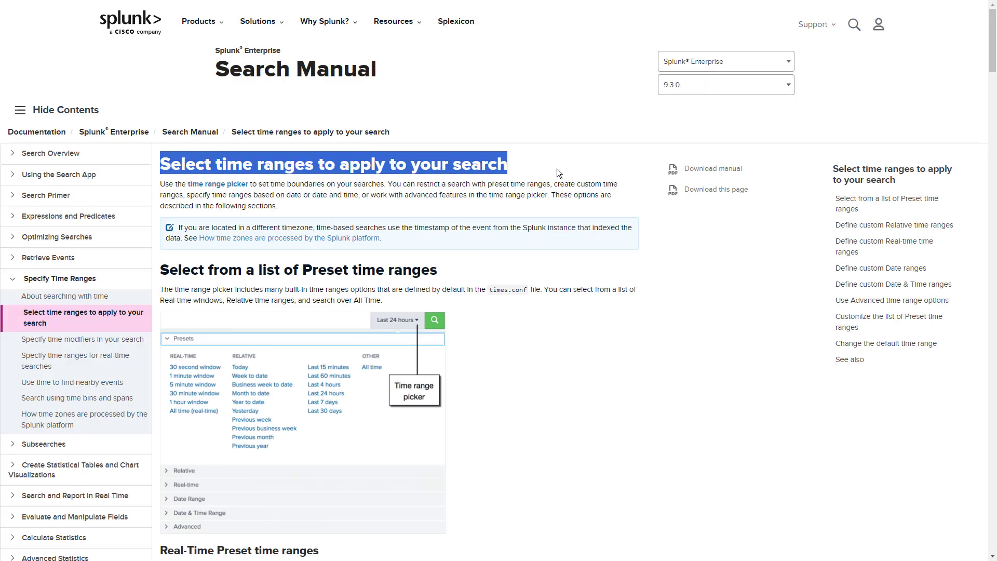
pyautogui.click(563, 318)
pyautogui.scroll(-3, 444, 250)
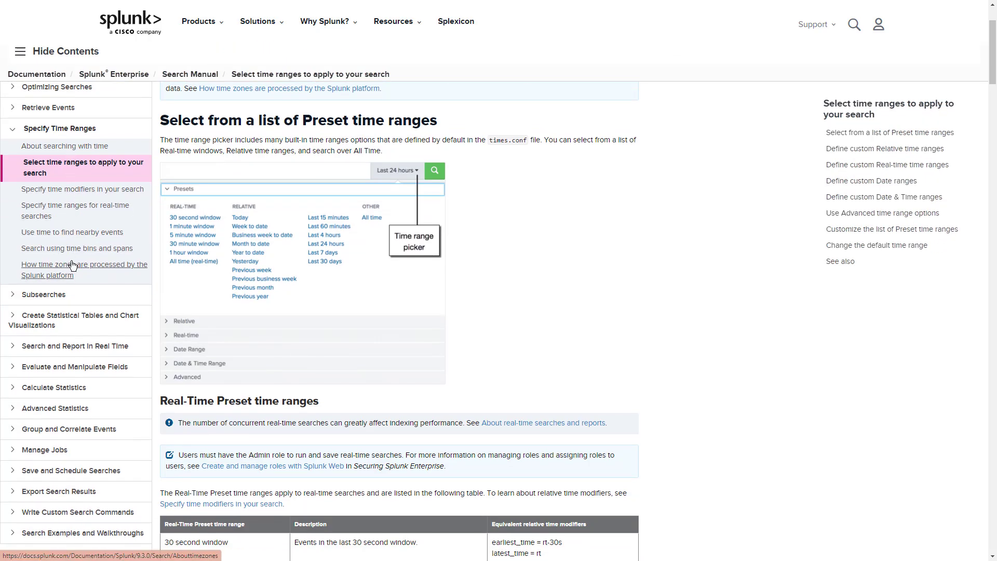
pyautogui.scroll(2, 78, 265)
pyautogui.scroll(2, 78, 265)
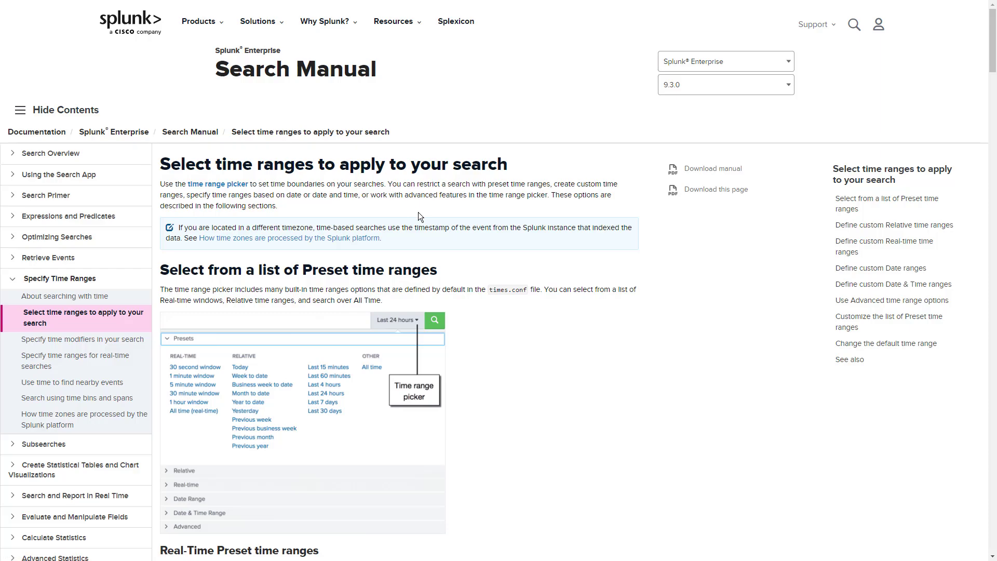
pyautogui.hotkey('ctrl', 'shift', 'Tab')
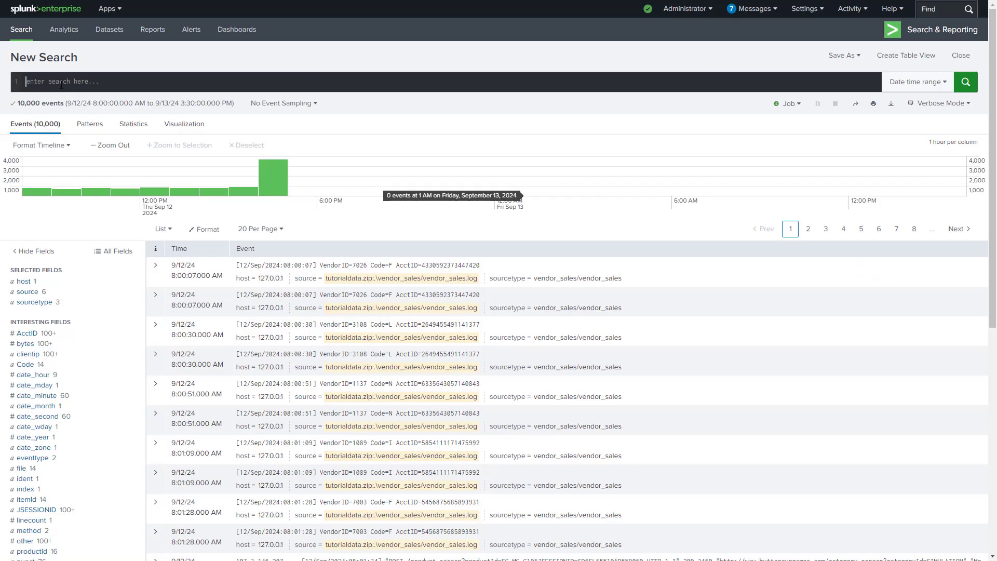
pyautogui.click(61, 85)
pyautogui.write('inde')
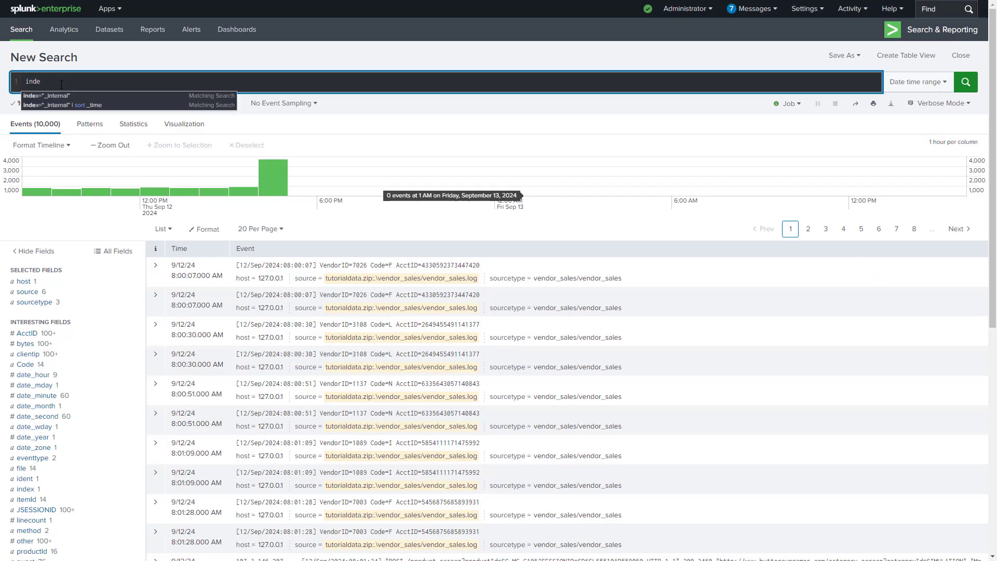
pyautogui.press('BackSpace')
pyautogui.press('BackSpace')
pyautogui.press('BackSpace')
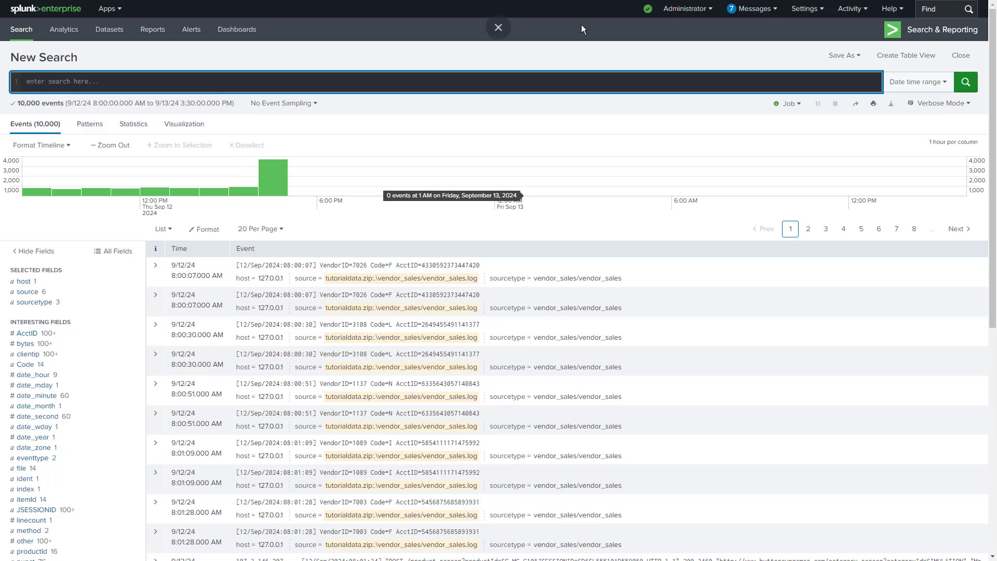
# Set the search's time range to the Last 24 hours preset and stop the search job it starts
pyautogui.click(929, 86)
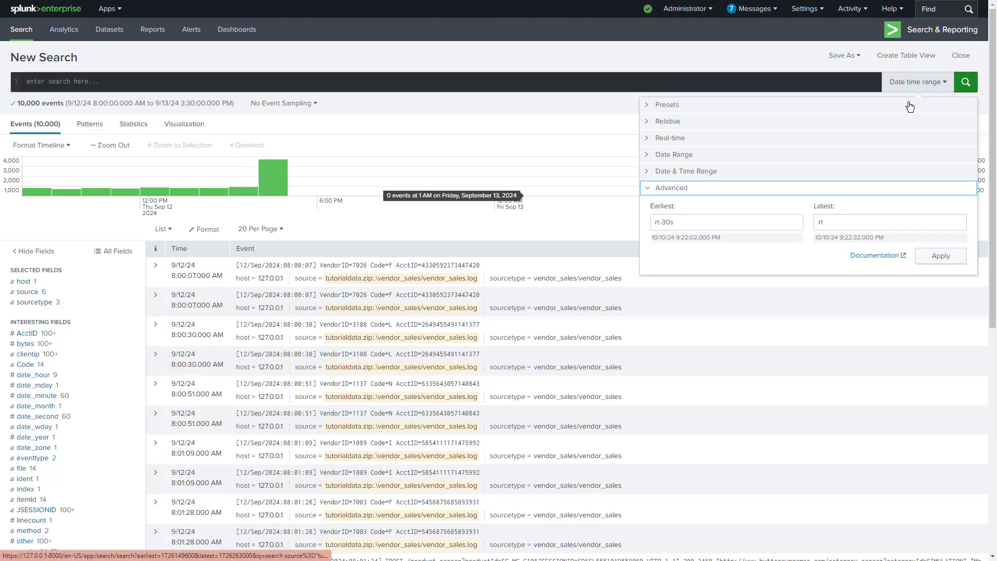
pyautogui.click(653, 105)
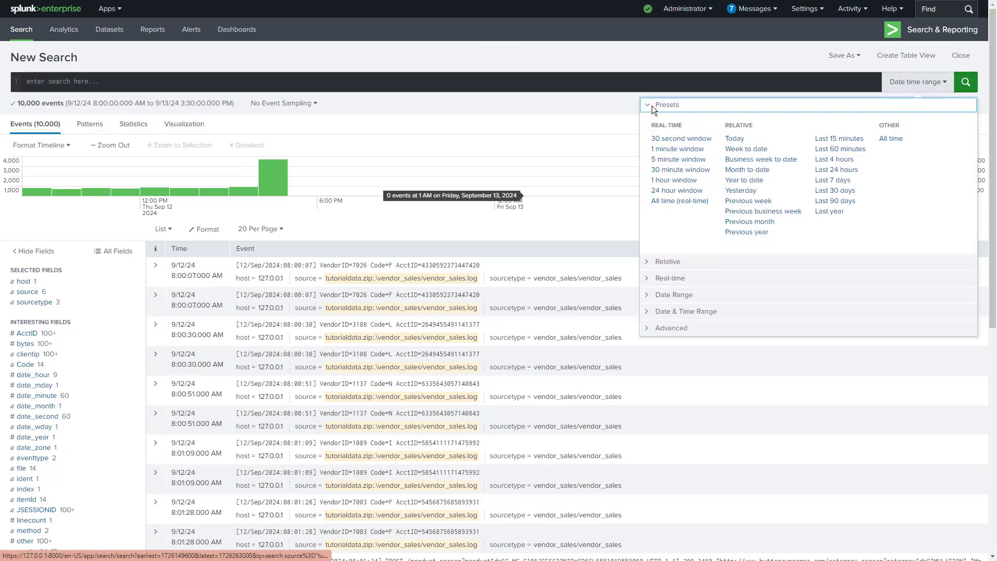
pyautogui.click(831, 168)
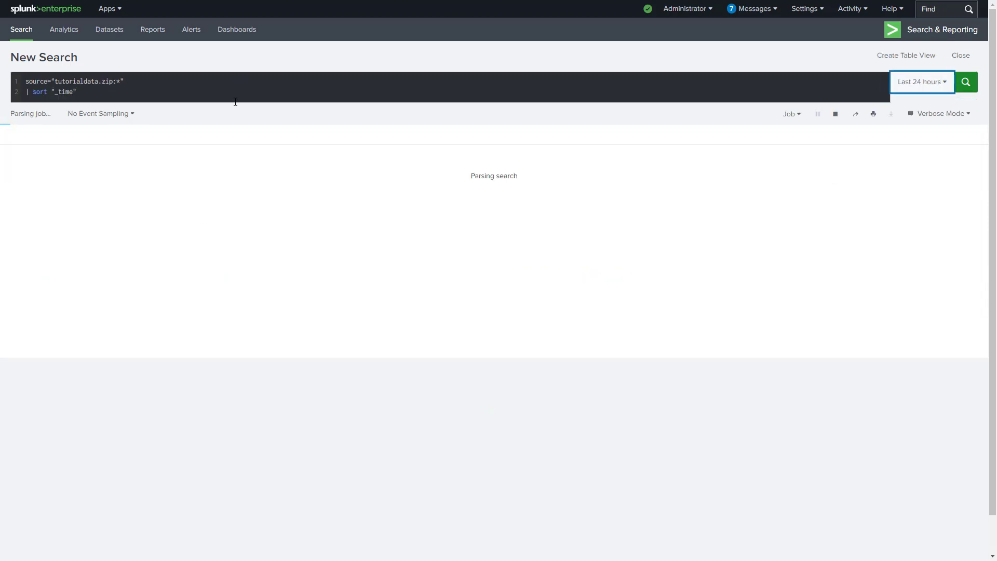
pyautogui.click(835, 113)
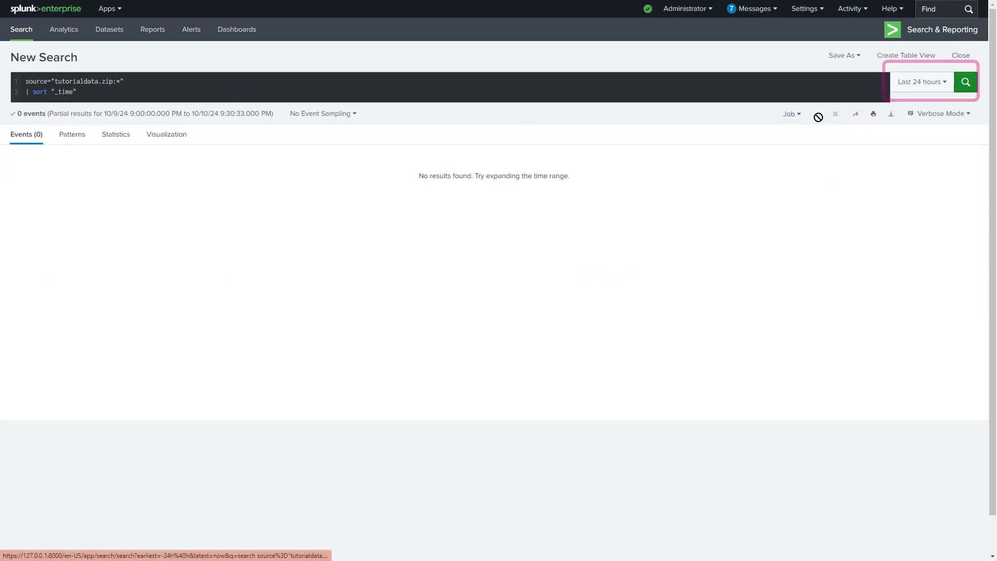
# Replace the whole query with index="_internal" earliest=-2h@h
pyautogui.moveTo(125, 99); pyautogui.dragTo(1, 78)
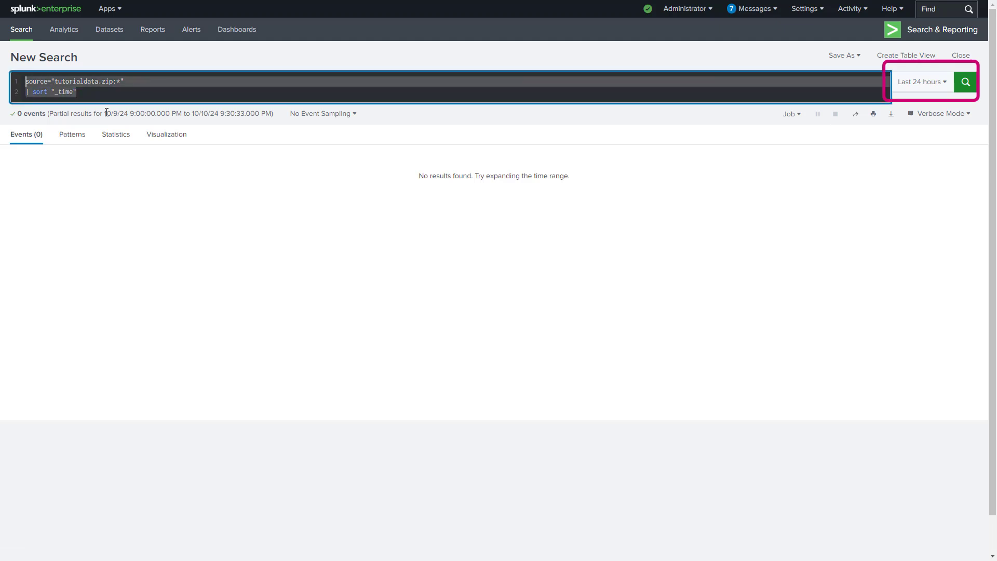
pyautogui.write('index="l')
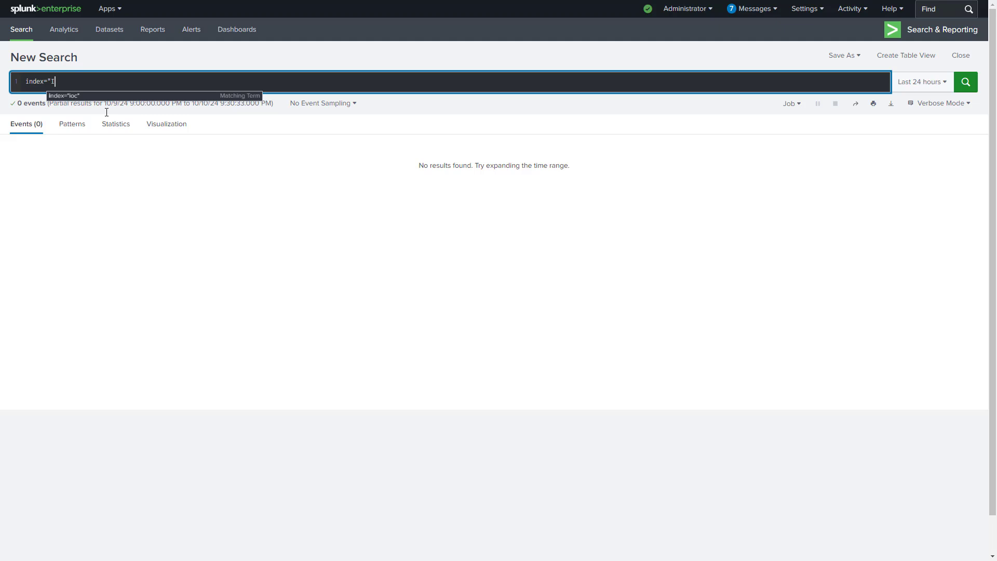
pyautogui.press('BackSpace')
pyautogui.write('_int')
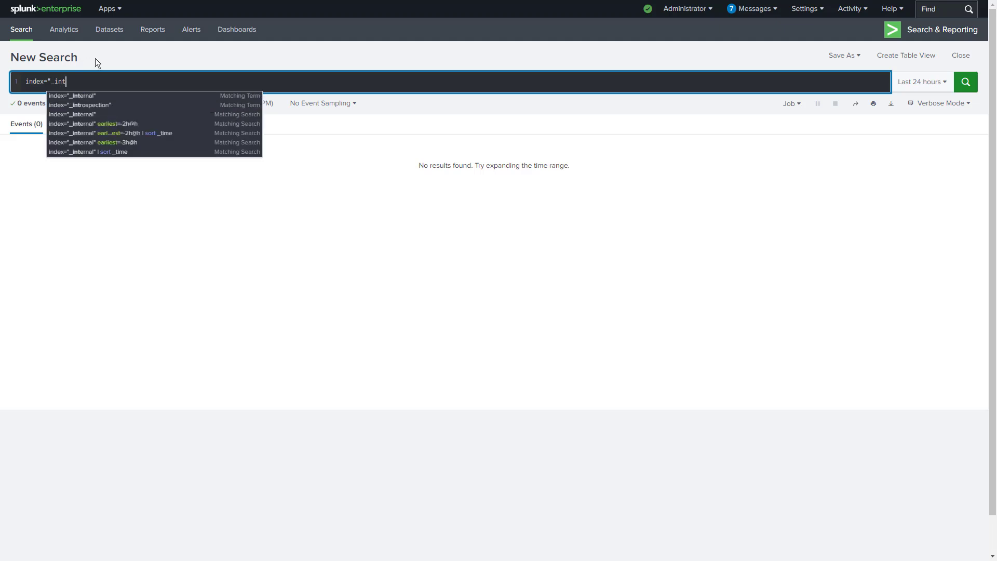
pyautogui.click(86, 99)
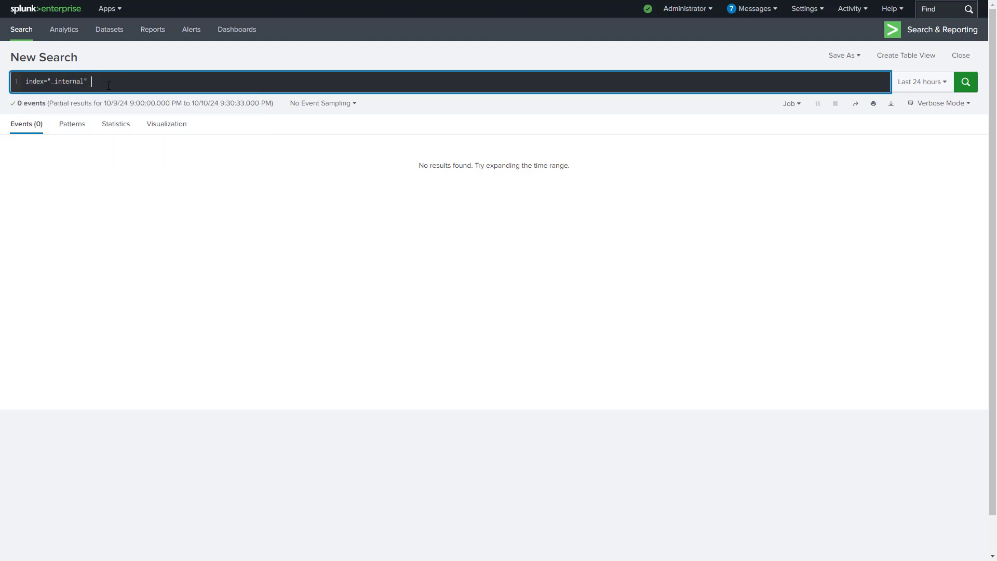
pyautogui.write('earliest')
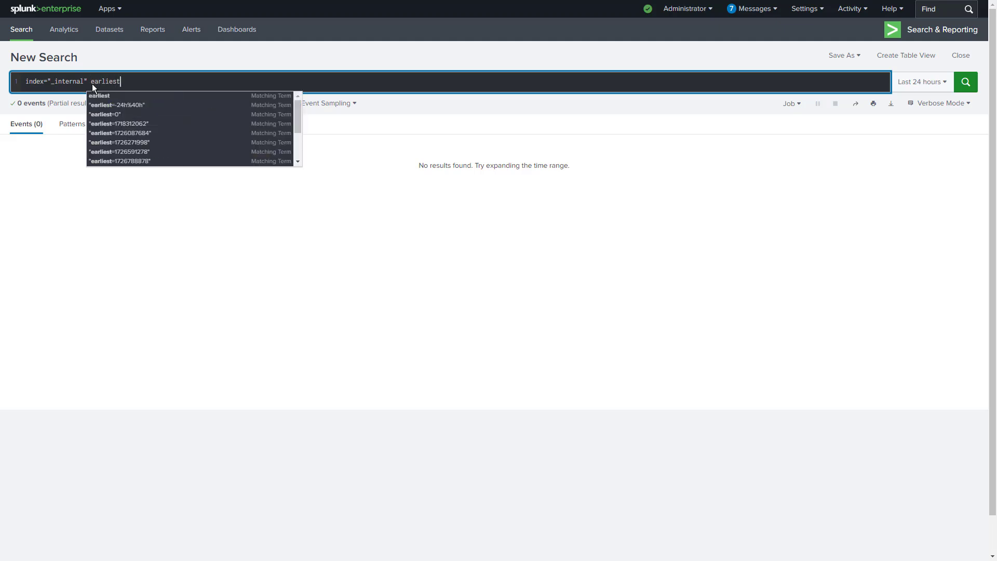
pyautogui.write('=')
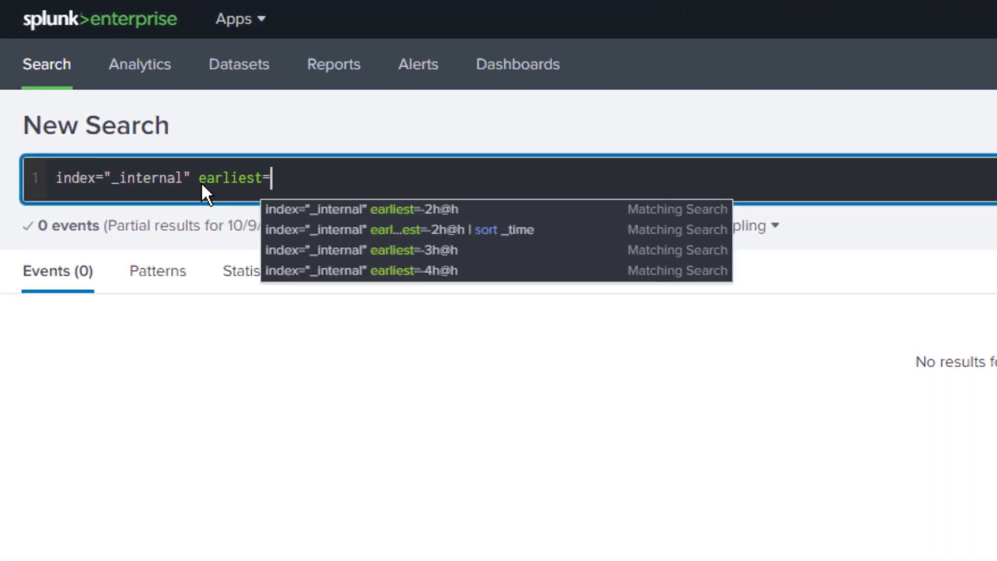
pyautogui.write('-2h@h')
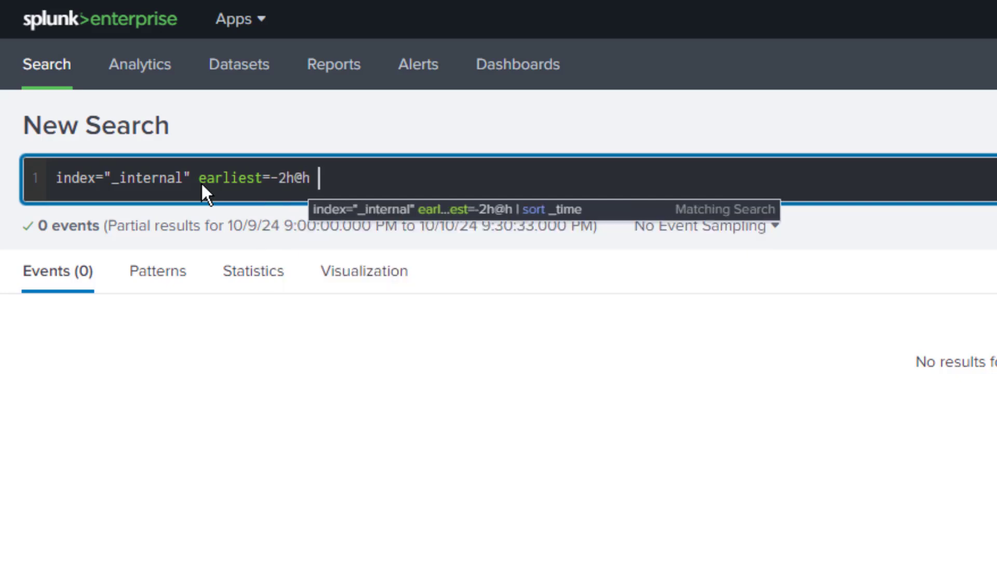
# Add the line | sort "_time" below the index="_internal" search, run it, and check the event count and time span of the results
pyautogui.write(' | sort ')
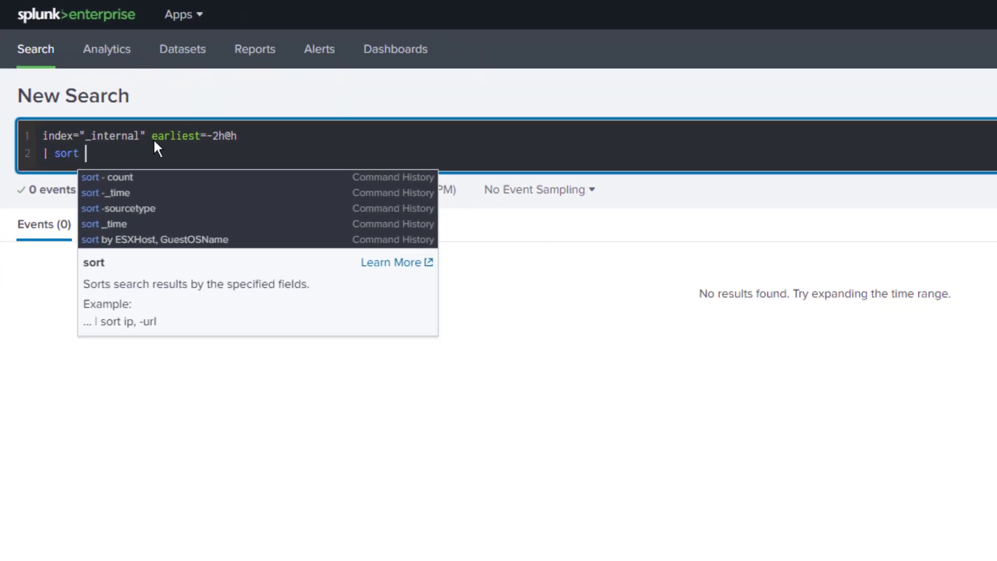
pyautogui.write('"_tim')
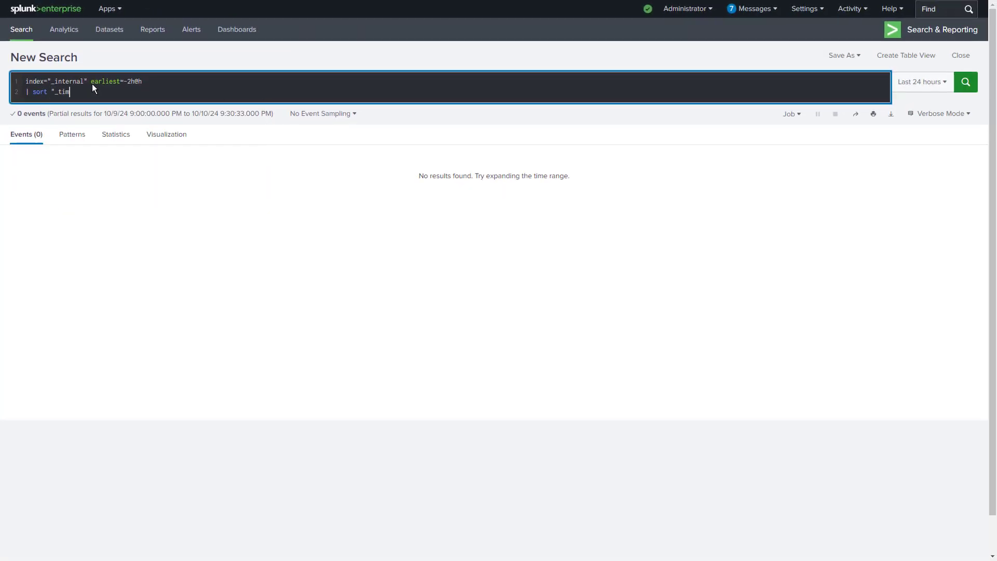
pyautogui.write('e"')
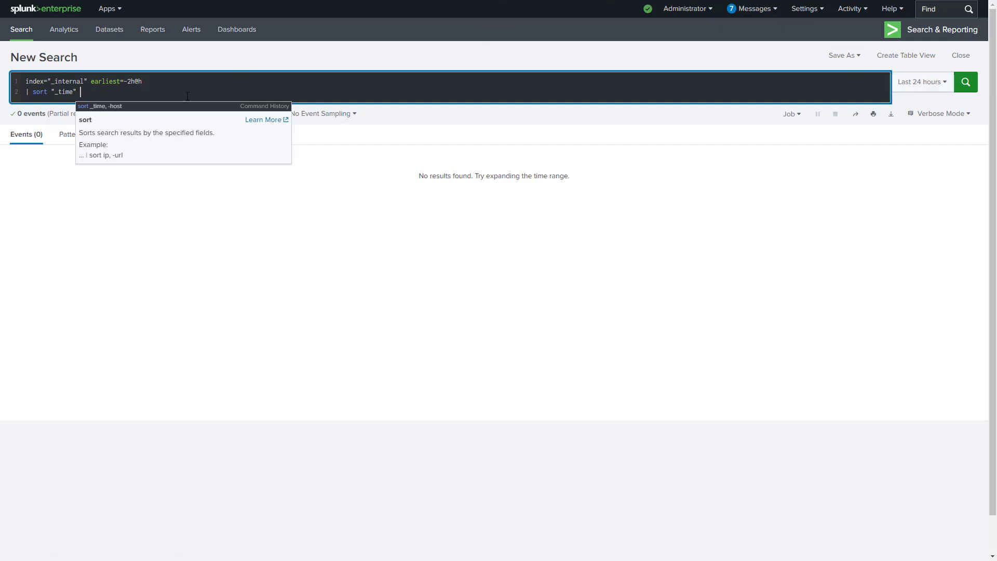
pyautogui.click(971, 88)
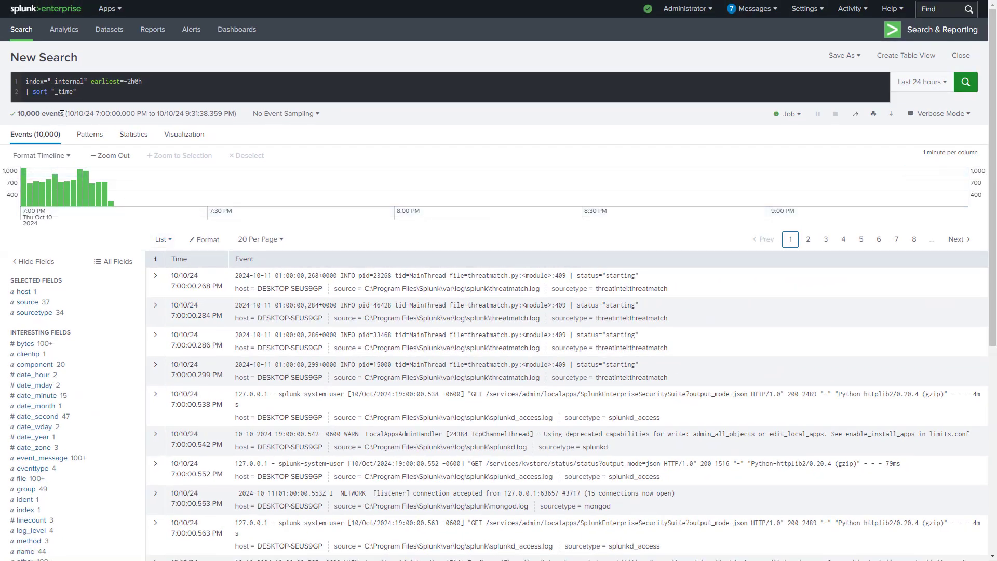
pyautogui.moveTo(64, 114); pyautogui.dragTo(236, 118)
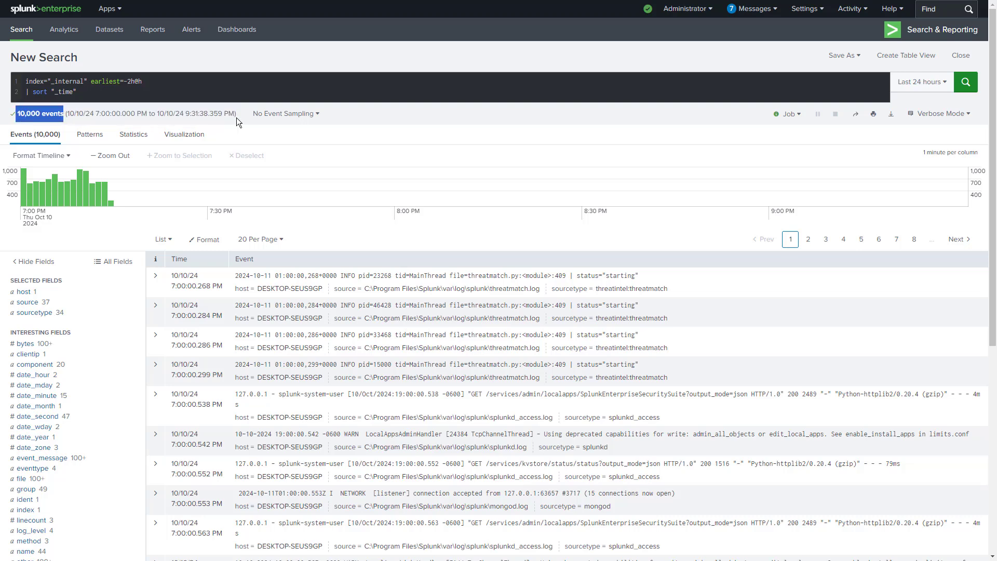
pyautogui.click(237, 118)
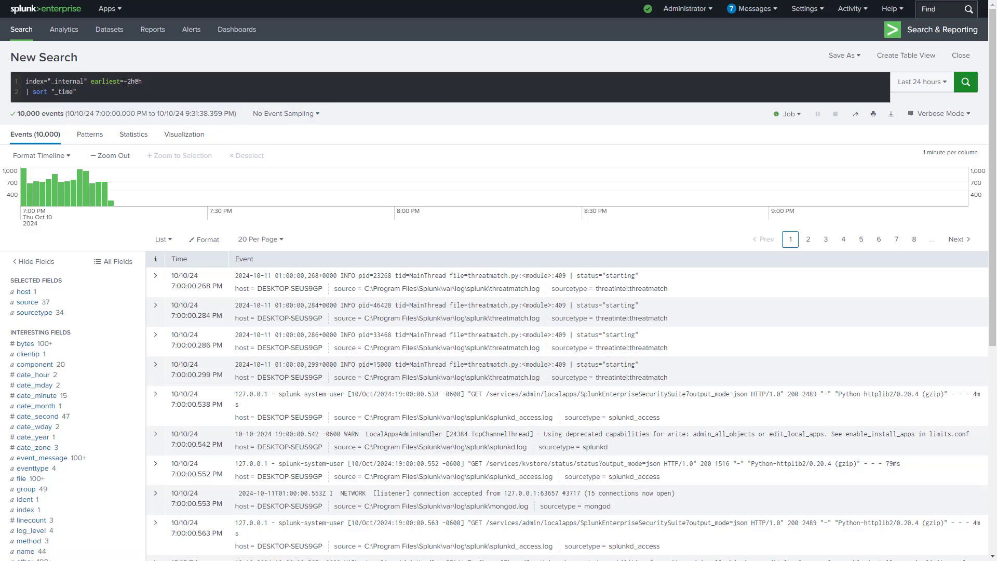